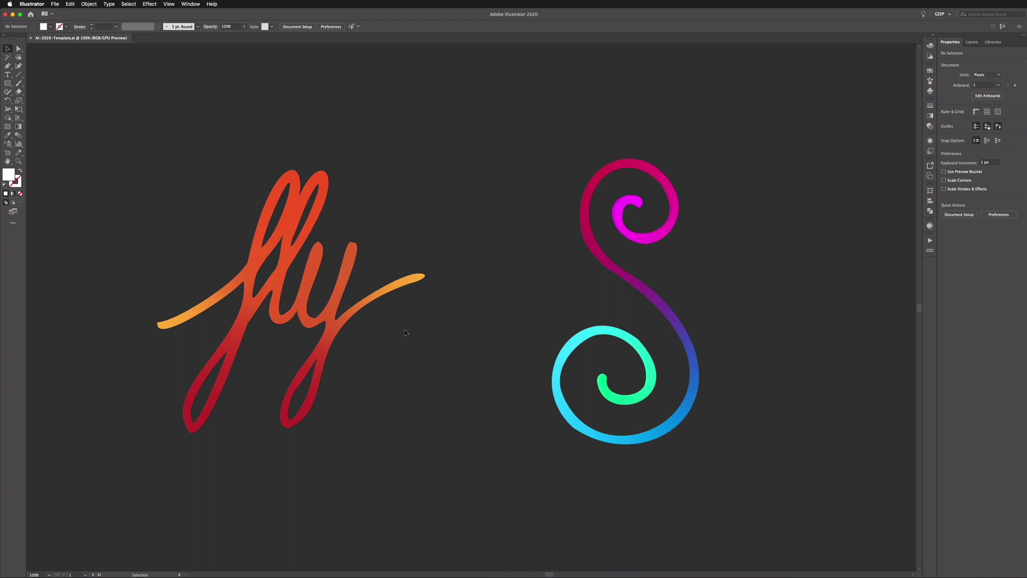
- Bring the Illustrator 2020 window back to the front
{"action": "mouse_move", "coordinate": [470, 567]}
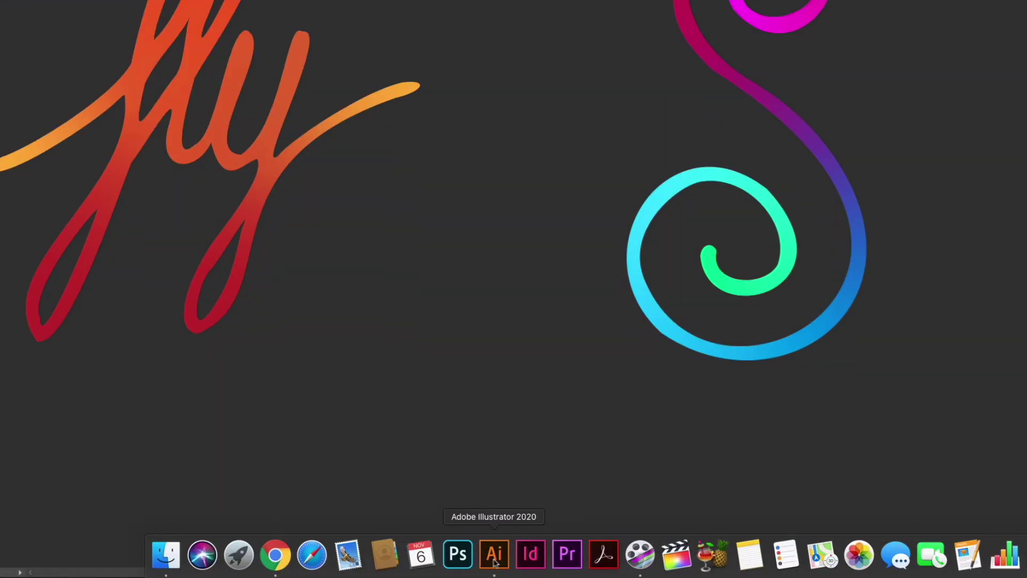
{"action": "left_click", "coordinate": [465, 553]}
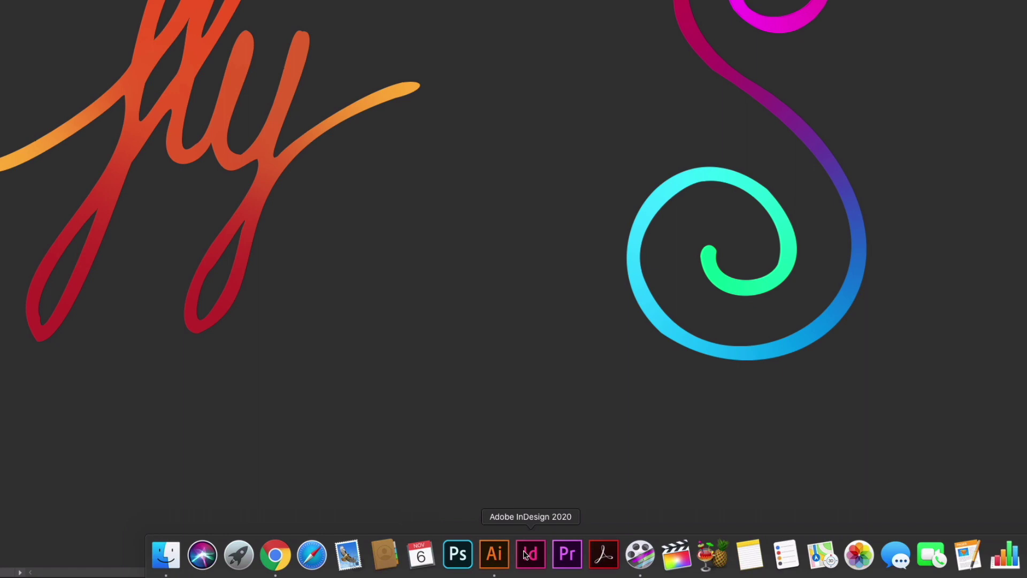
{"action": "left_click", "coordinate": [495, 554]}
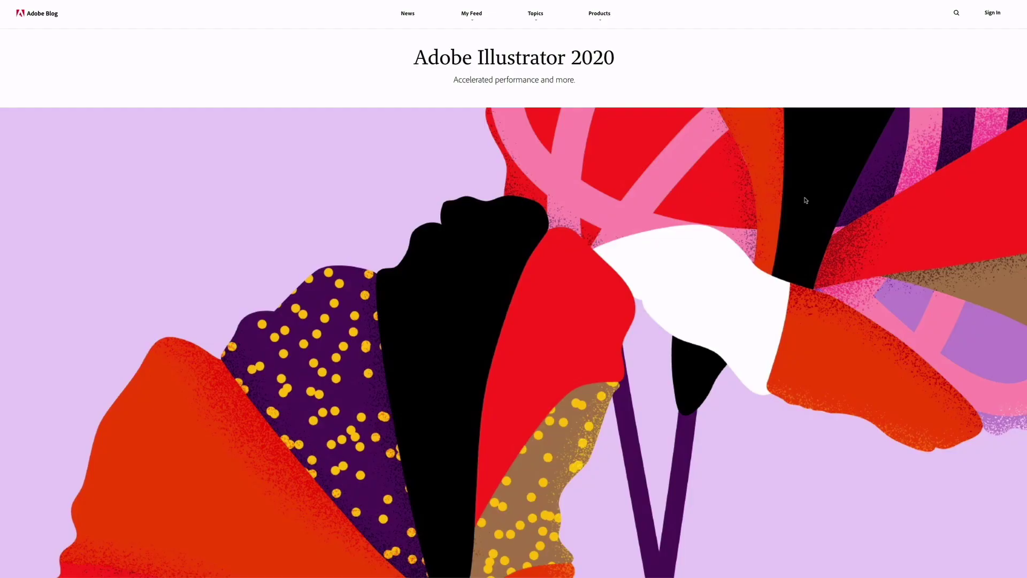
{"action": "scroll", "coordinate": [802, 199], "scroll_direction": "down", "scroll_amount": 6}
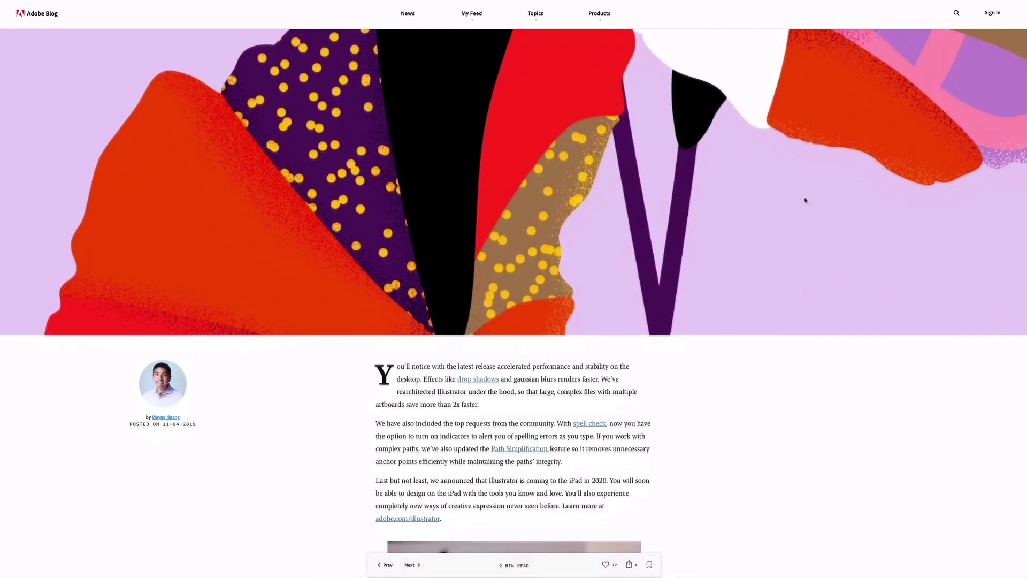
{"action": "scroll", "coordinate": [804, 200], "scroll_direction": "down", "scroll_amount": 9}
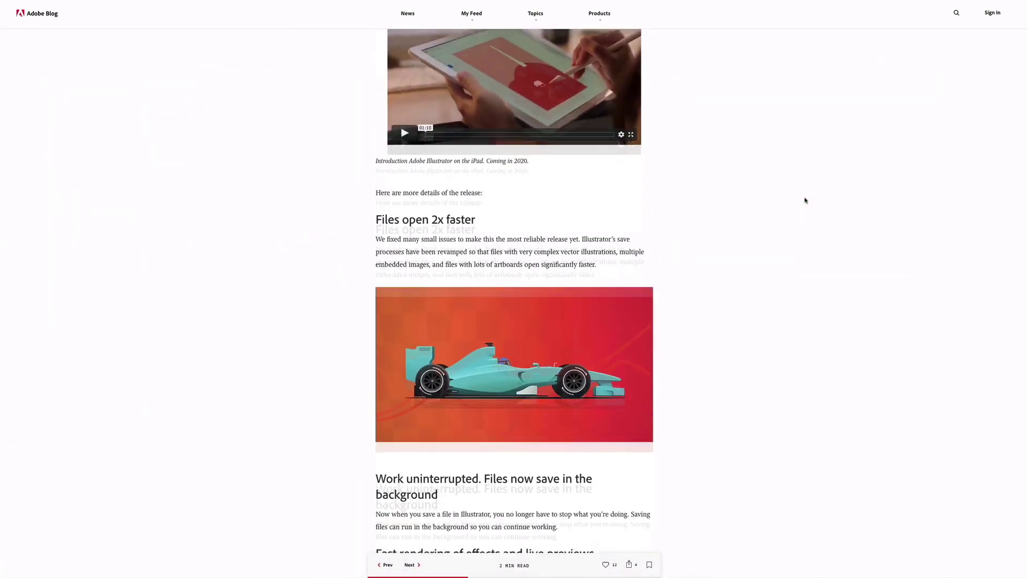
{"action": "scroll", "coordinate": [804, 200], "scroll_direction": "down", "scroll_amount": 4}
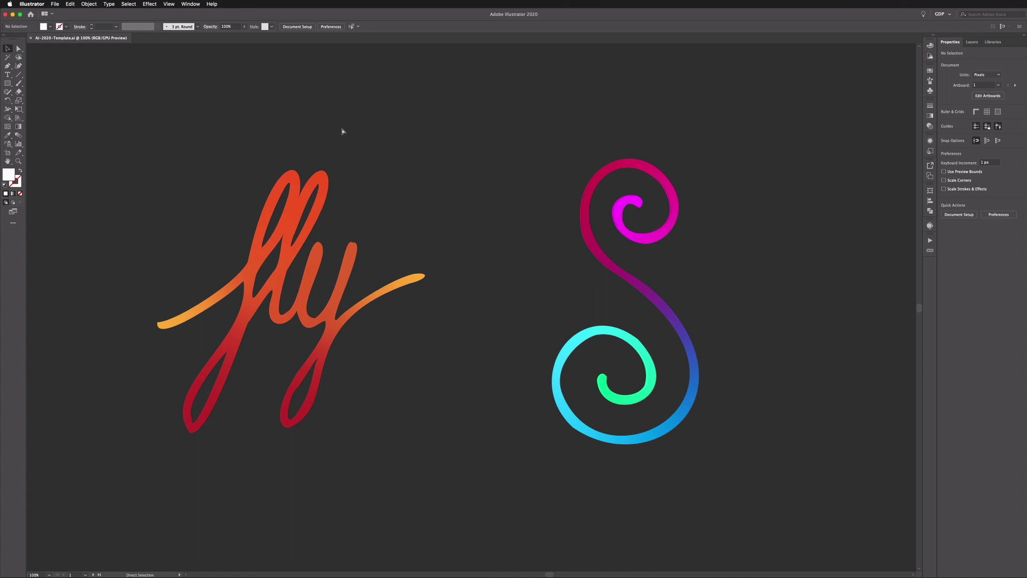
- Pan over to artboard 2 and zoom to 150% on the fly and S sketch photos
{"action": "key", "text": "super+minus"}
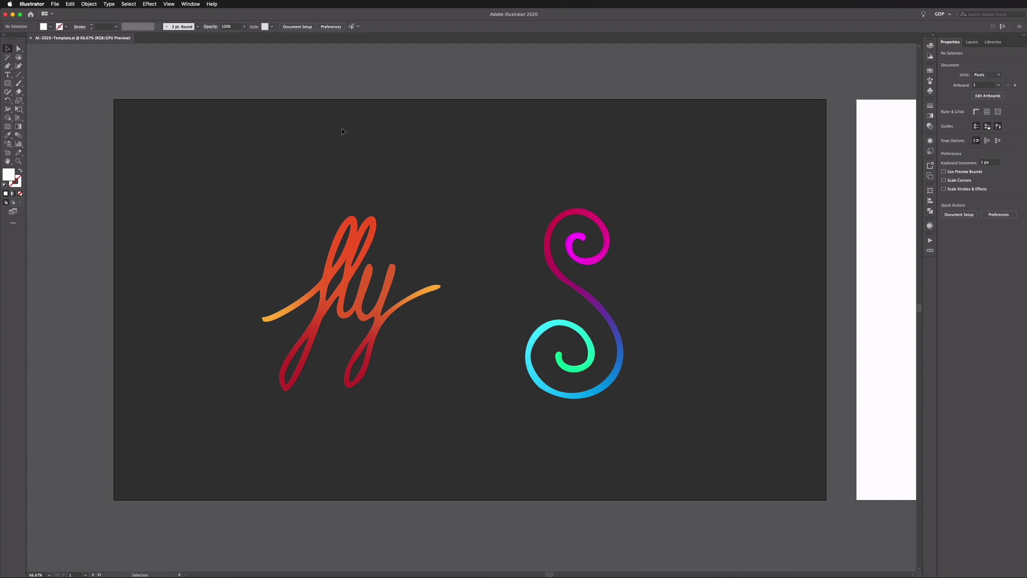
{"action": "left_click_drag", "start_coordinate": [756, 183], "coordinate": [312, 178]}
{"action": "left_click_drag", "start_coordinate": [639, 159], "coordinate": [323, 155]}
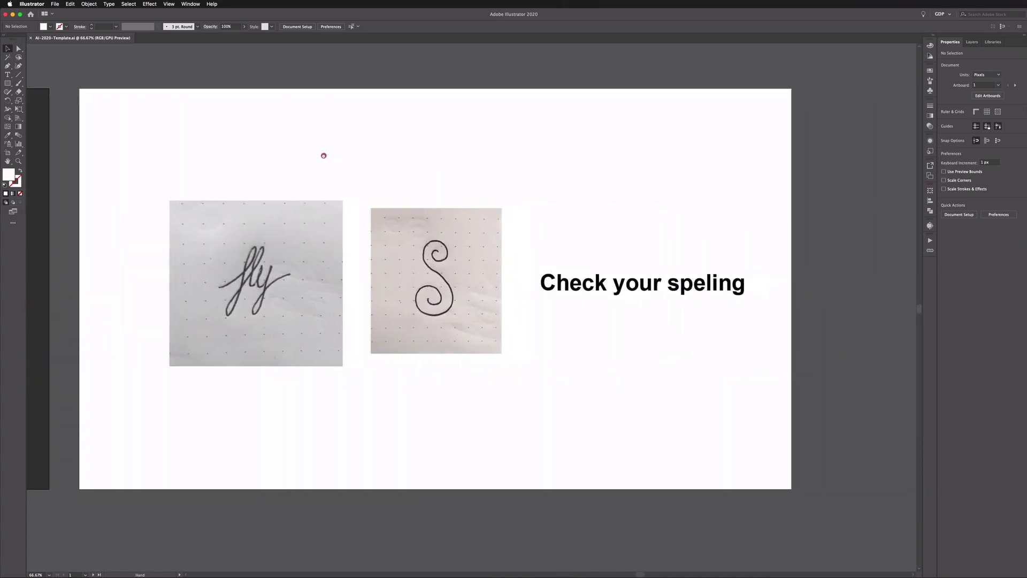
{"action": "key", "text": "a"}
{"action": "key", "text": "super+1"}
{"action": "left_click_drag", "start_coordinate": [280, 151], "coordinate": [497, 176]}
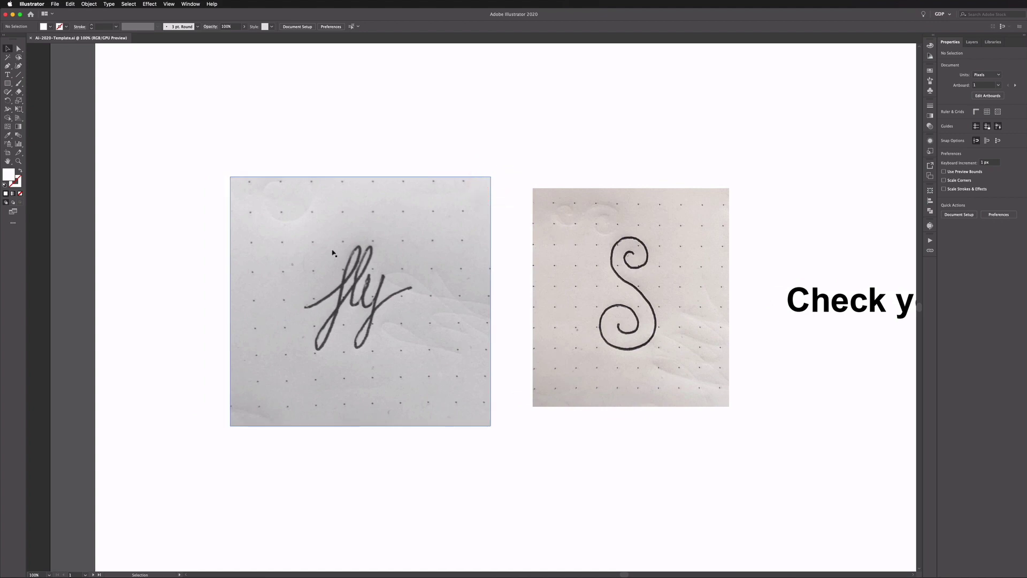
{"action": "key", "text": "a"}
{"action": "key", "text": "super+="}
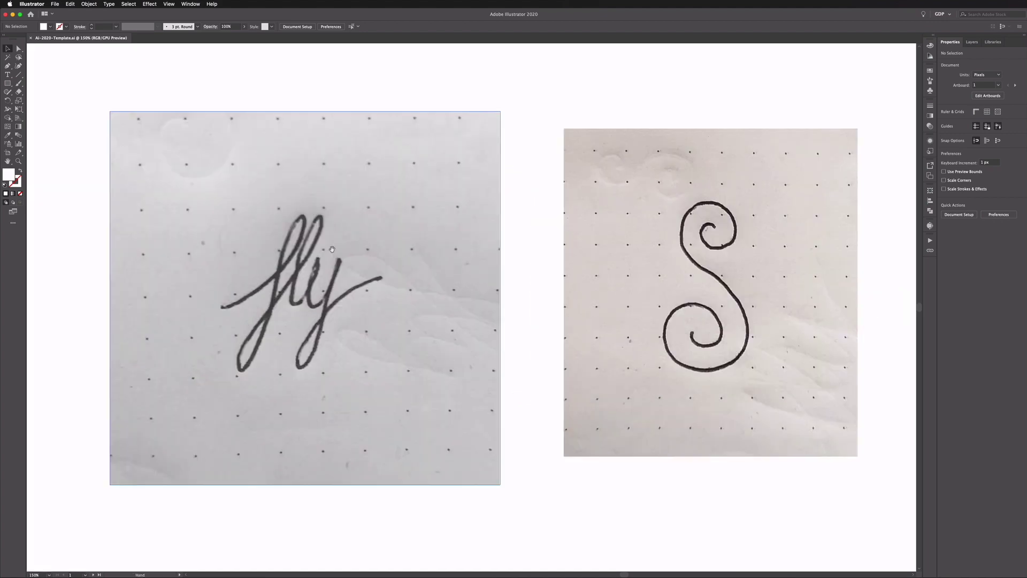
- Select the fly photo, adjust the view around it, then deselect it
{"action": "key", "text": "v"}
{"action": "left_click", "coordinate": [309, 276]}
{"action": "scroll", "coordinate": [346, 274], "scroll_direction": "left", "scroll_amount": 5}
{"action": "scroll", "coordinate": [379, 262], "scroll_direction": "right", "scroll_amount": 5}
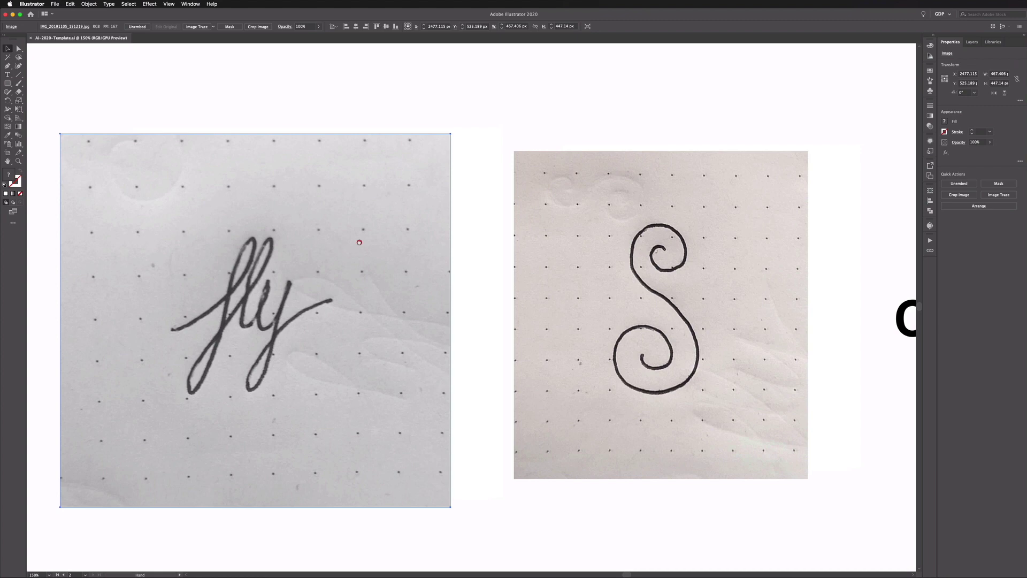
{"action": "left_click_drag", "start_coordinate": [397, 264], "coordinate": [449, 253]}
{"action": "left_click", "coordinate": [507, 235]}
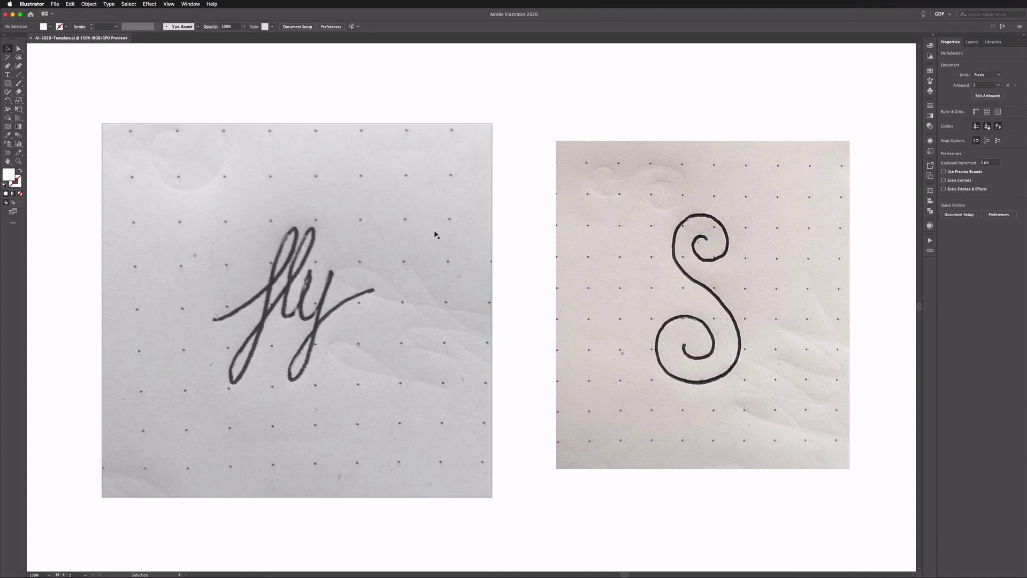
- Image-trace the fly photo with Ignore White and Preview turned on
{"action": "left_click", "coordinate": [413, 229]}
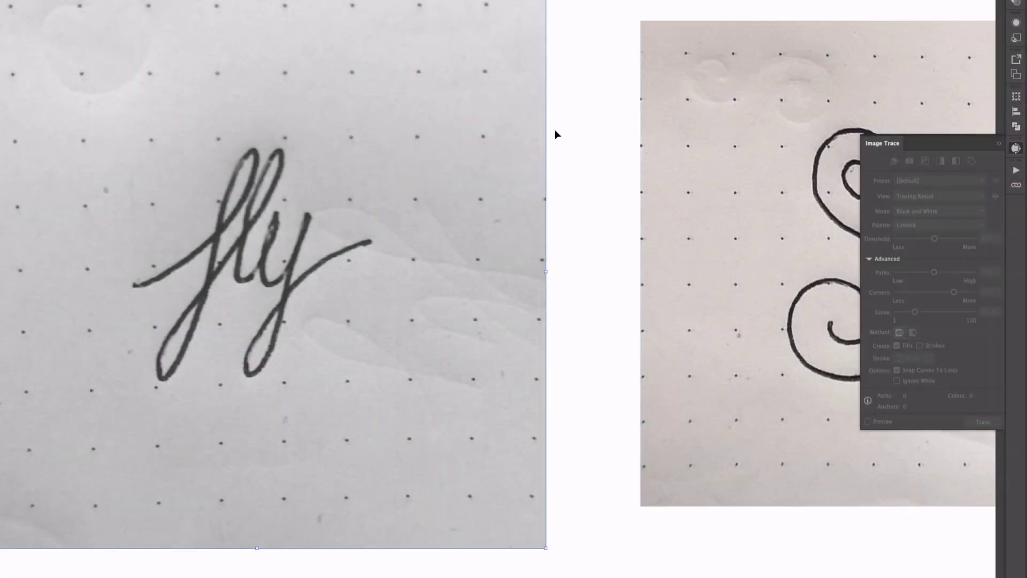
{"action": "left_click", "coordinate": [499, 123]}
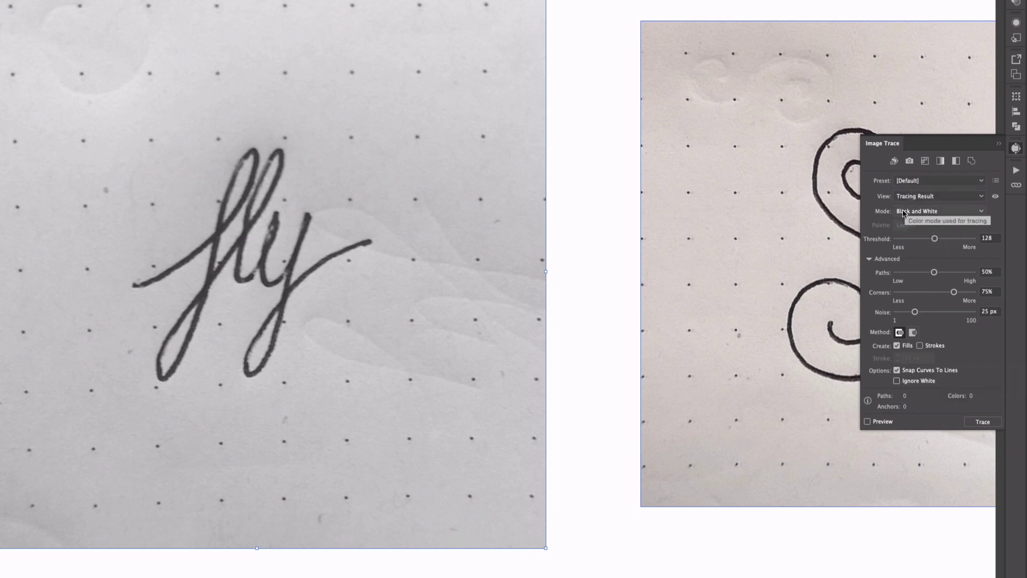
{"action": "left_click", "coordinate": [896, 380]}
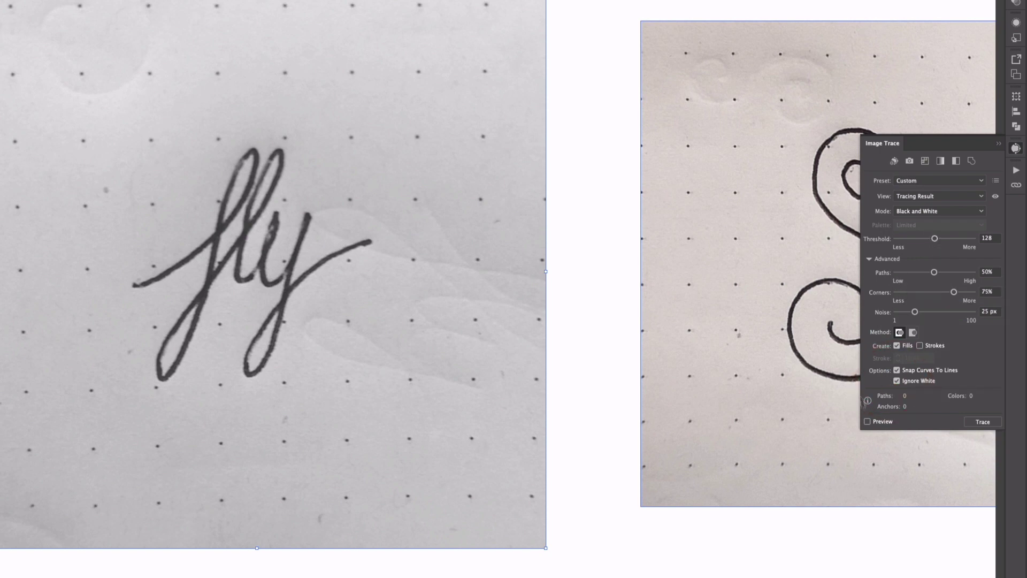
{"action": "left_click", "coordinate": [867, 421]}
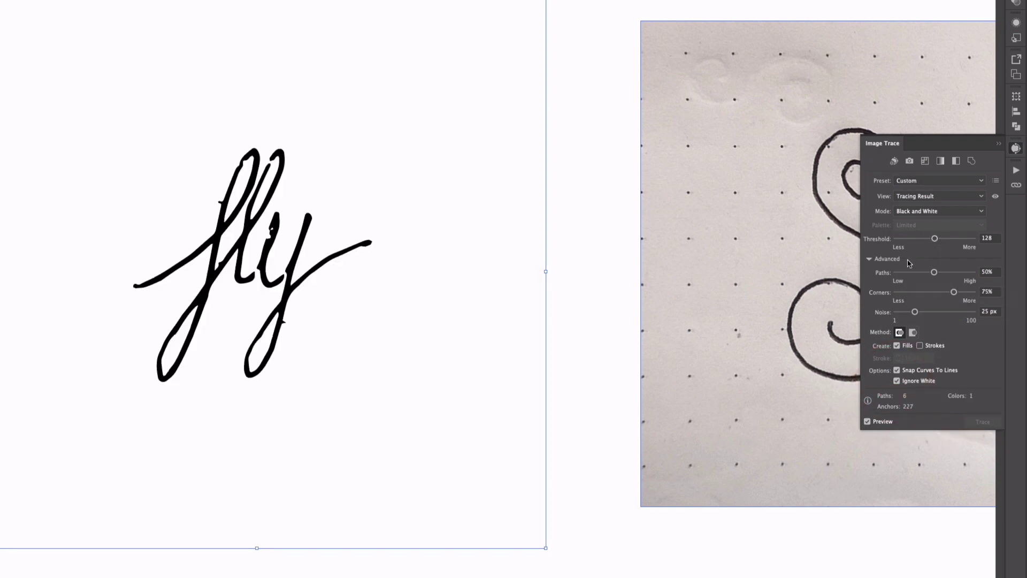
- Raise the trace Threshold to 187 and Paths to 100%, checking the traced edges up close
{"action": "key", "text": "ctrl+plus"}
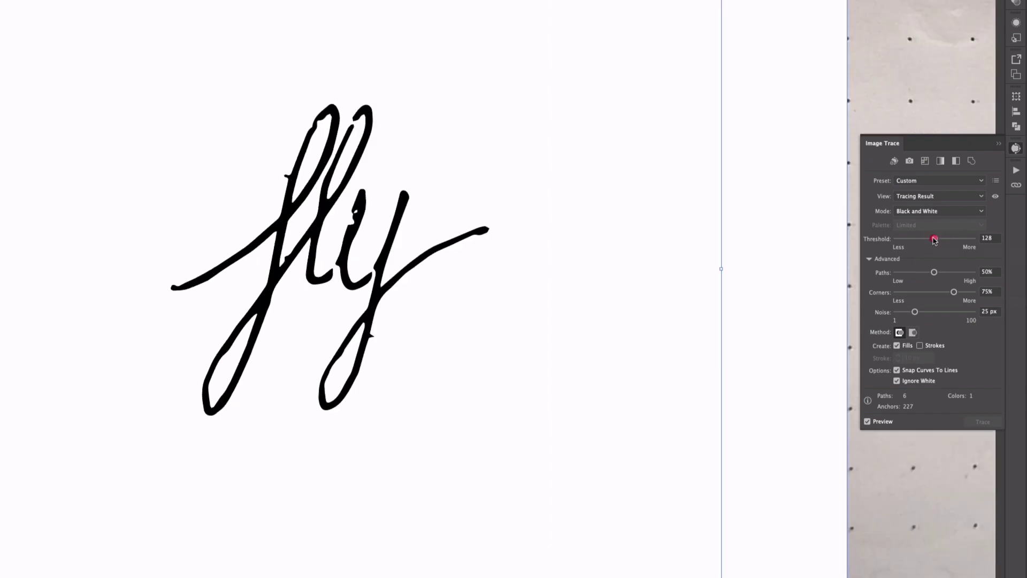
{"action": "left_click_drag", "start_coordinate": [934, 239], "coordinate": [952, 239]}
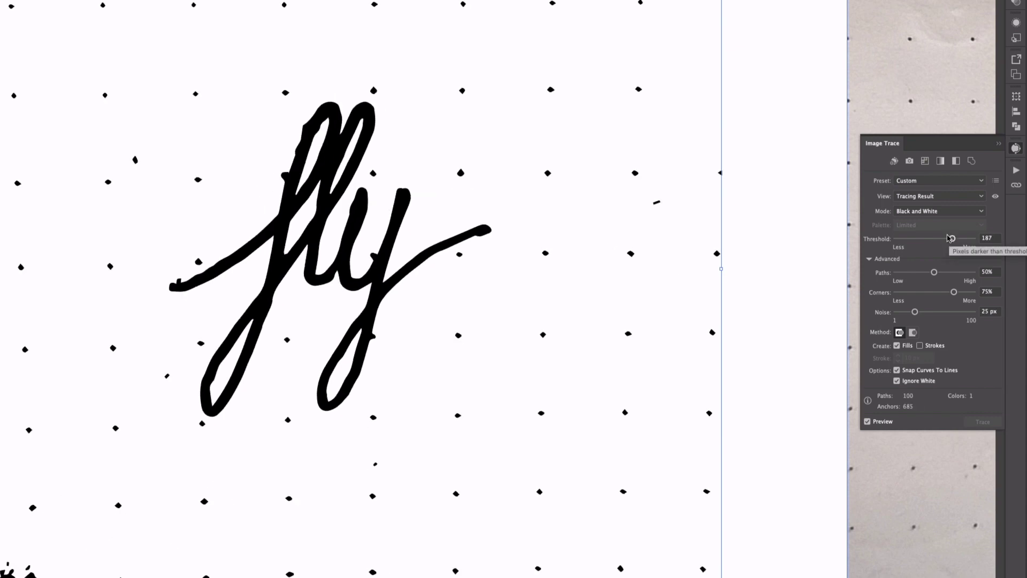
{"action": "left_click_drag", "start_coordinate": [934, 272], "coordinate": [974, 273]}
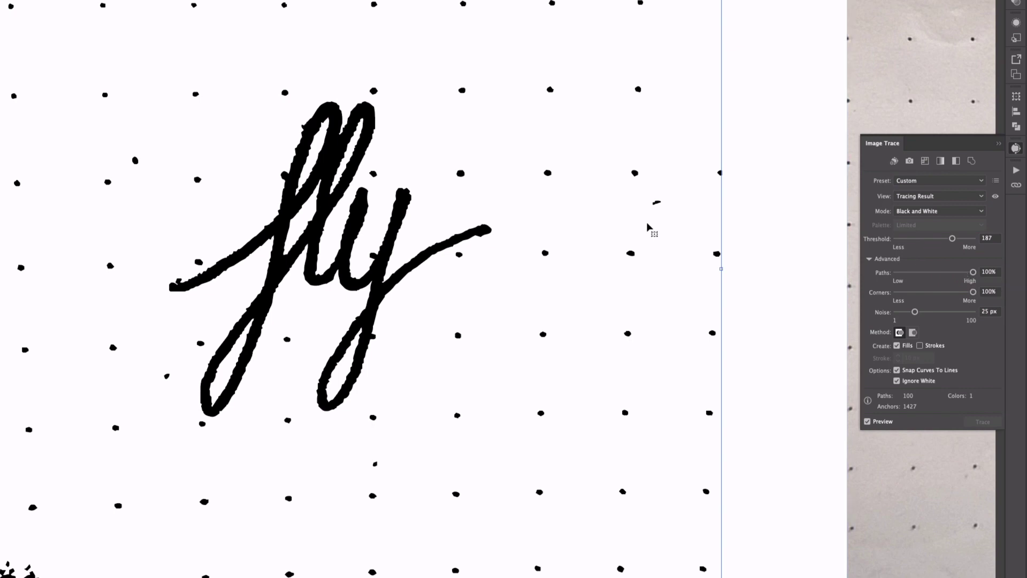
{"action": "key", "text": "ctrl+equal"}
{"action": "key", "text": "ctrl+equal"}
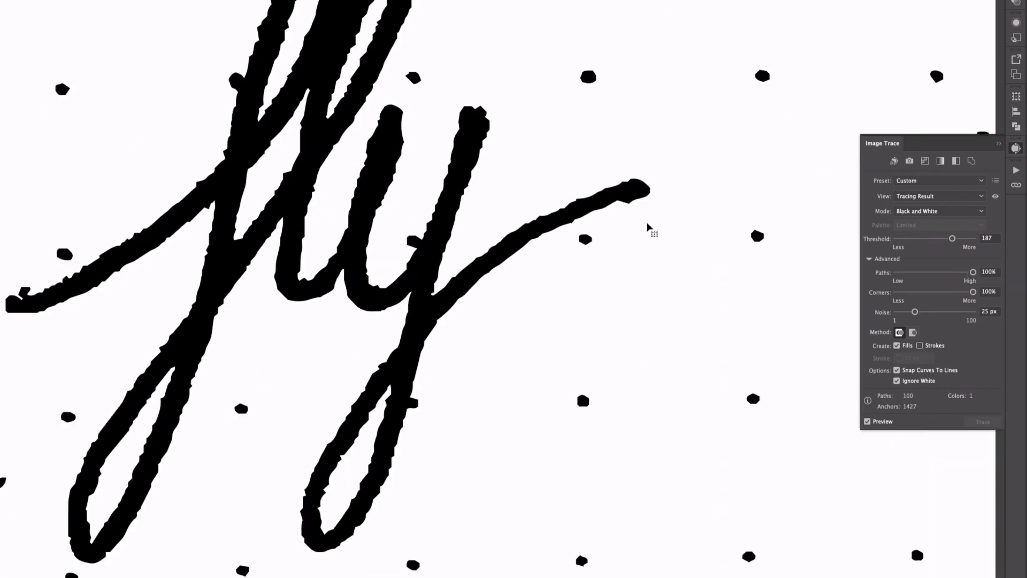
{"action": "key", "text": "ctrl+equal"}
{"action": "key", "text": "ctrl+minus"}
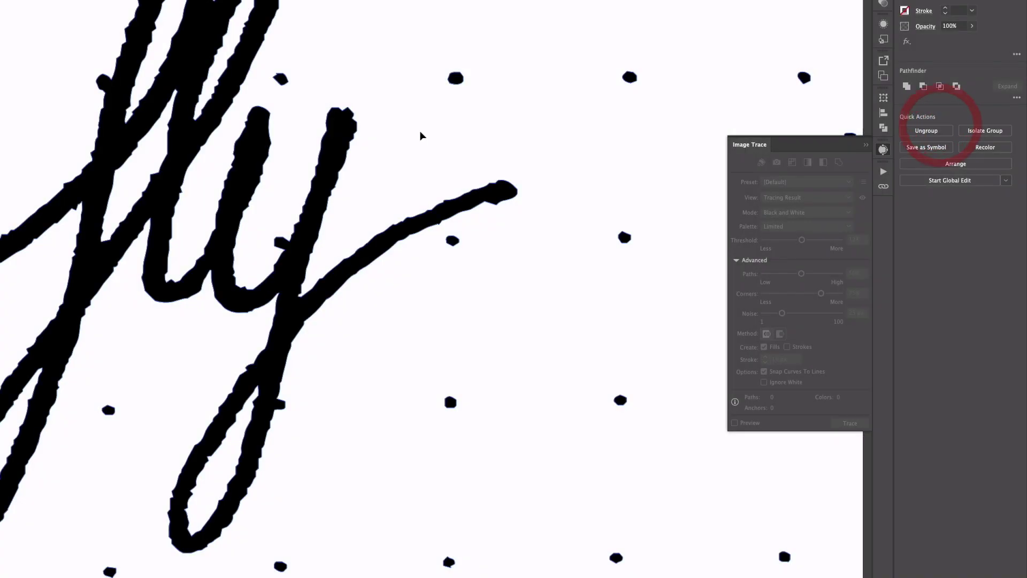
{"action": "key", "text": "ctrl+minus"}
{"action": "key", "text": "ctrl+minus"}
{"action": "key", "text": "ctrl+minus"}
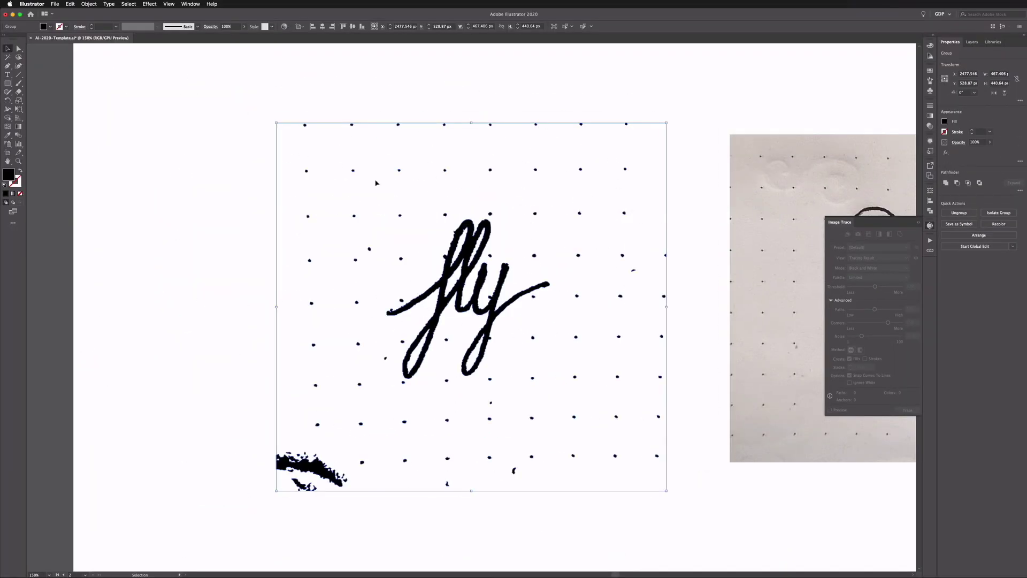
- Ungroup the trace, delete the dot grid and stray marks, and paste the fly lettering back in place
{"action": "right_click", "coordinate": [467, 247]}
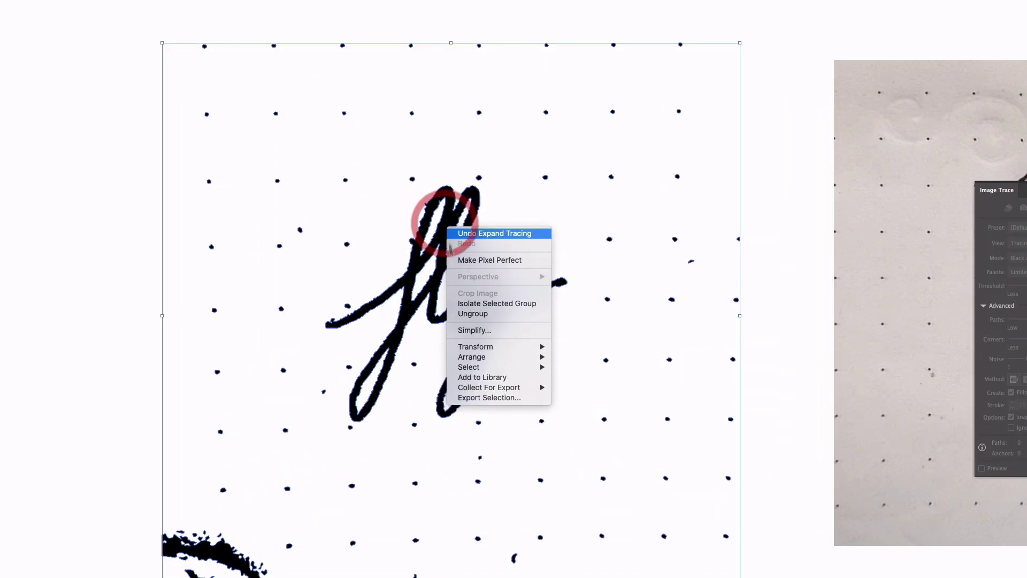
{"action": "left_click", "coordinate": [470, 307]}
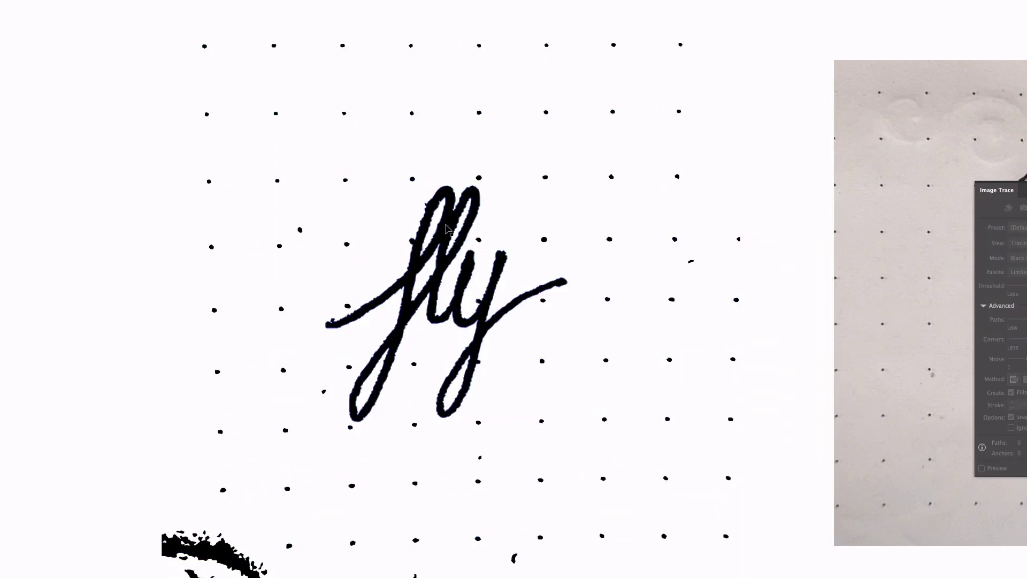
{"action": "left_click", "coordinate": [446, 230]}
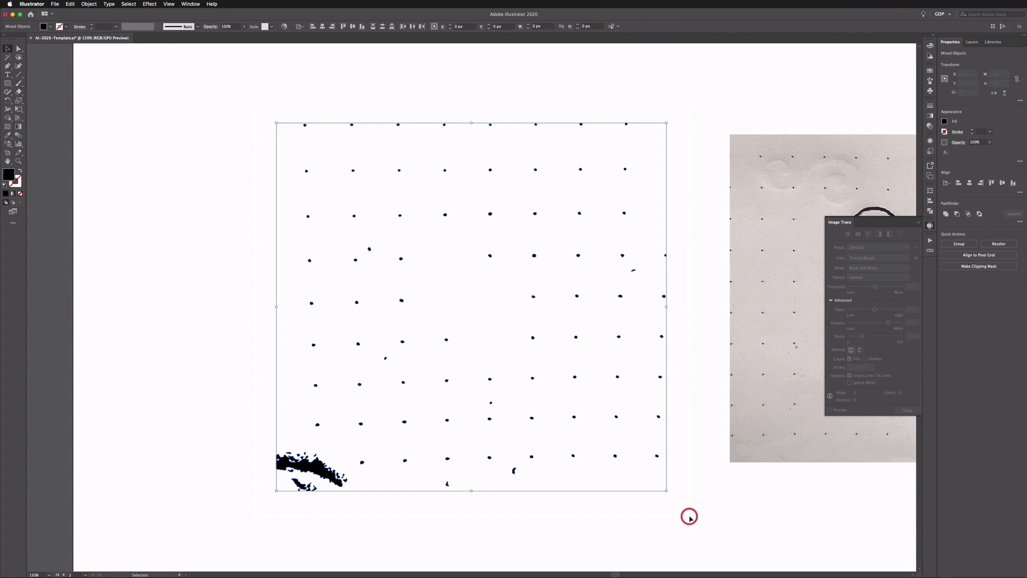
{"action": "key", "text": "Delete"}
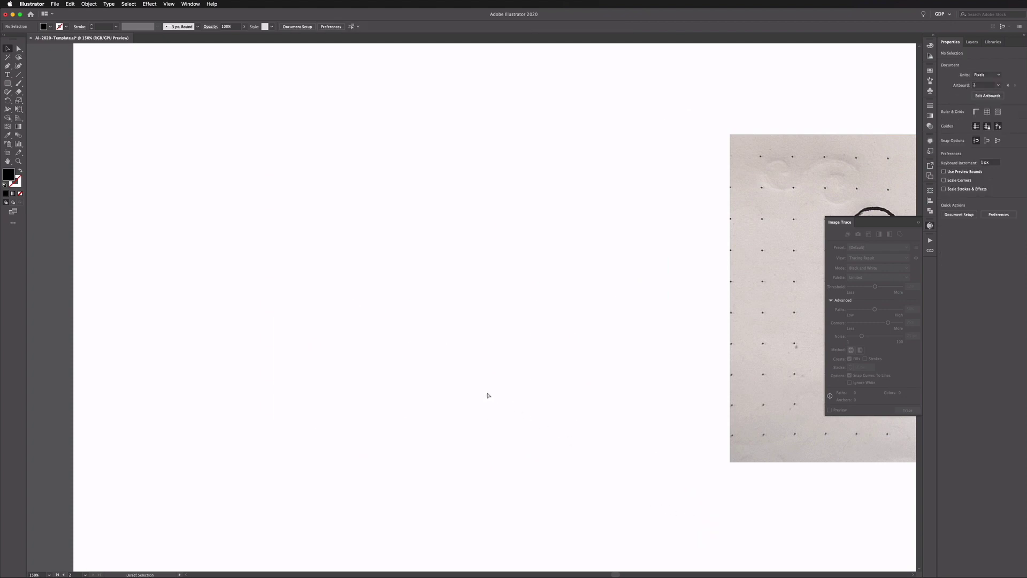
{"action": "key", "text": "super+v"}
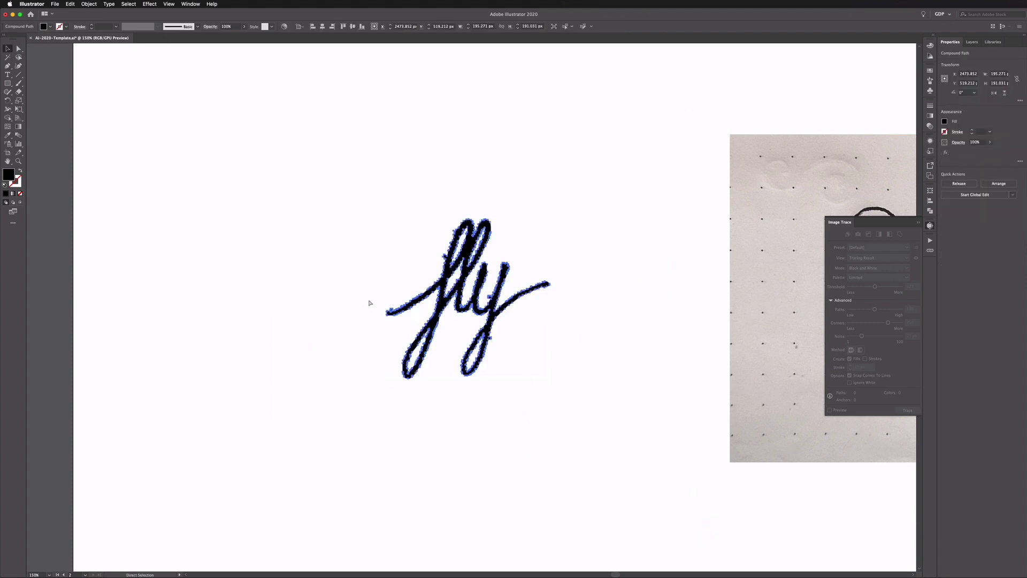
- Zoom to 400% on the fly lettering to inspect its anchor points
{"action": "key", "text": "super+equal"}
{"action": "key", "text": "super+equal"}
{"action": "key", "text": "super+equal"}
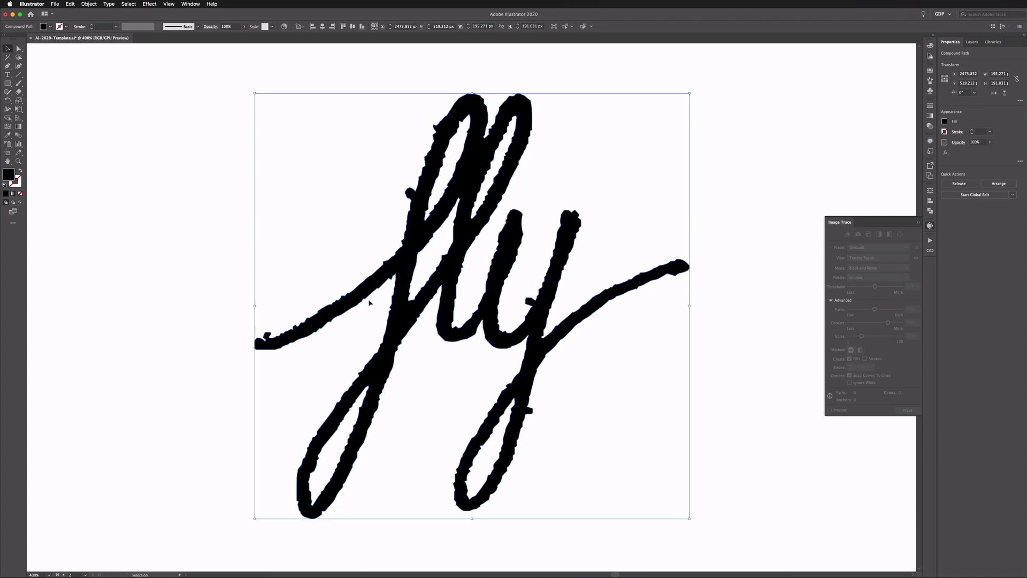
{"action": "key", "text": "a"}
{"action": "key", "text": "super+equal"}
{"action": "key", "text": "v"}
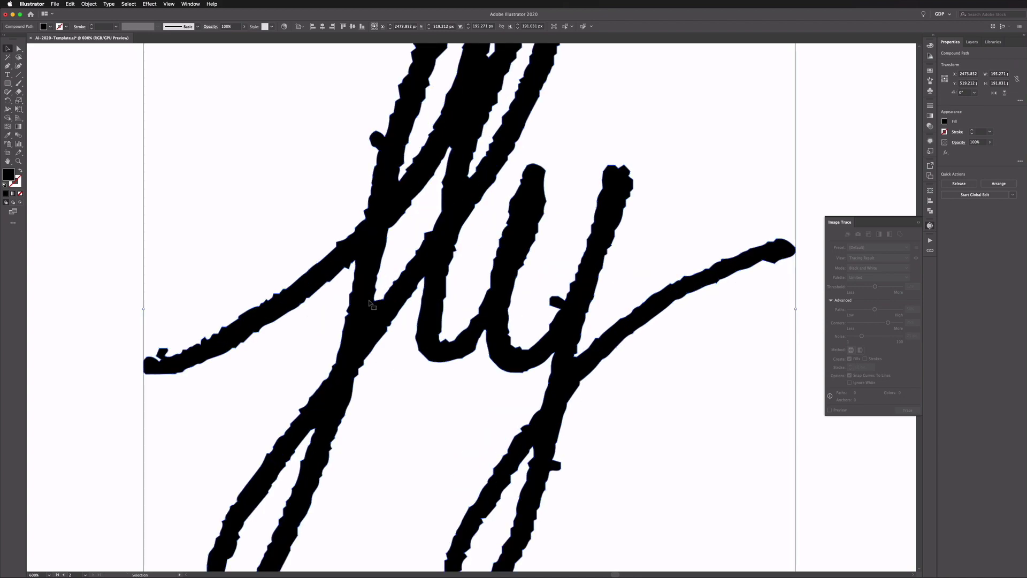
{"action": "key", "text": "super+minus"}
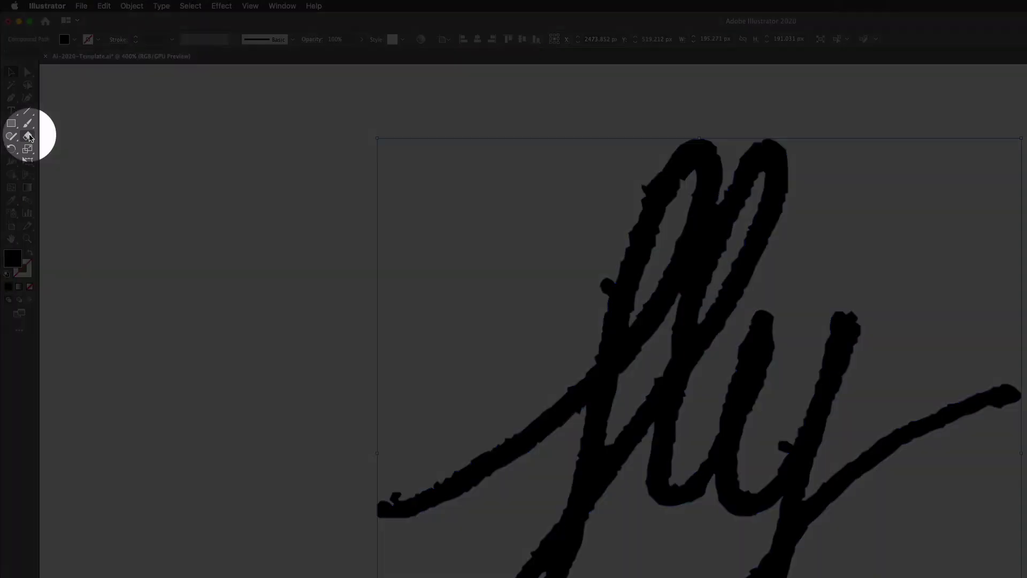
- Erase five stray blobs along the f and y edges, then reselect the whole fly path
{"action": "left_click", "coordinate": [18, 92]}
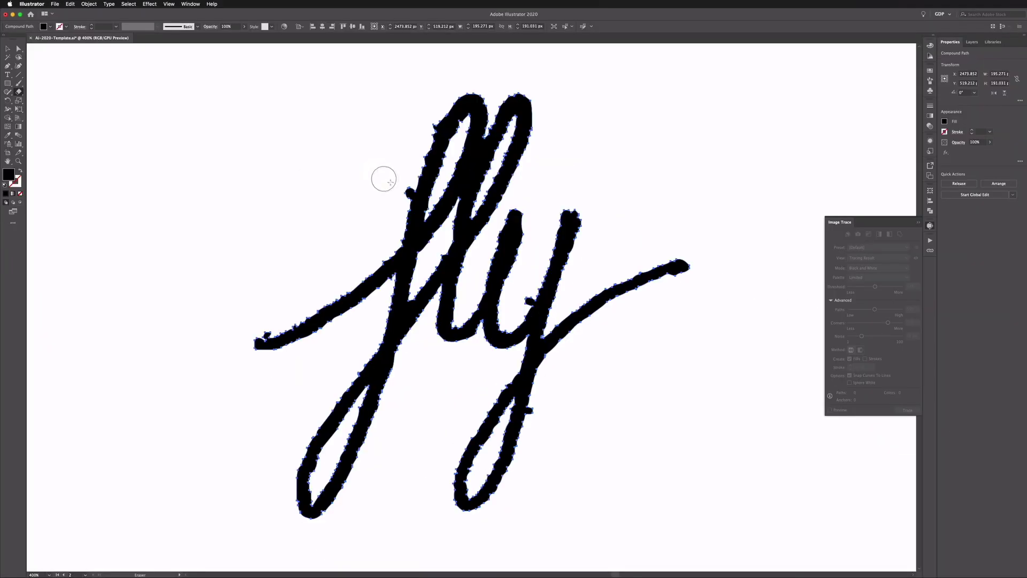
{"action": "left_click", "coordinate": [403, 189]}
{"action": "left_click", "coordinate": [265, 331]}
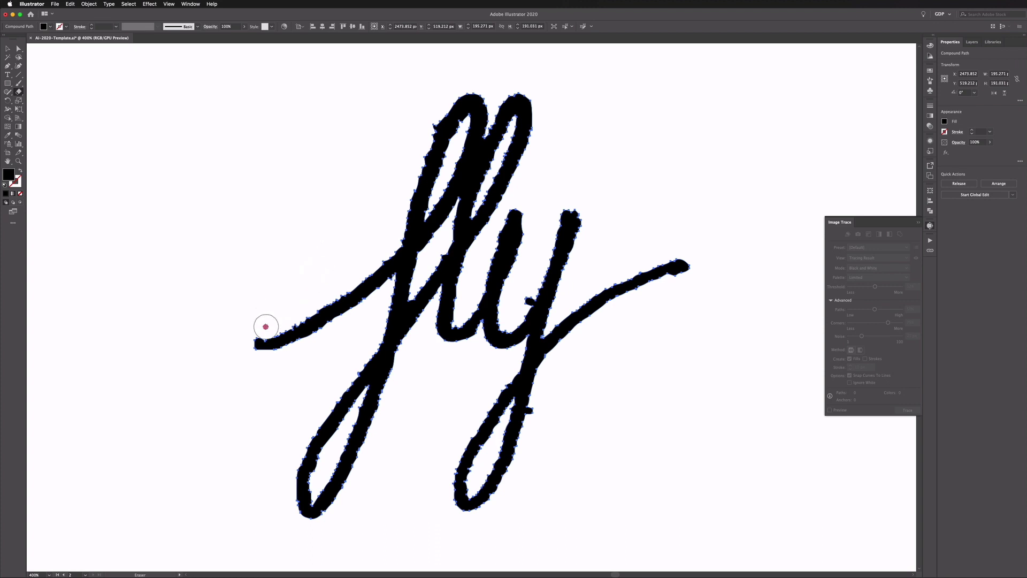
{"action": "left_click", "coordinate": [521, 297]}
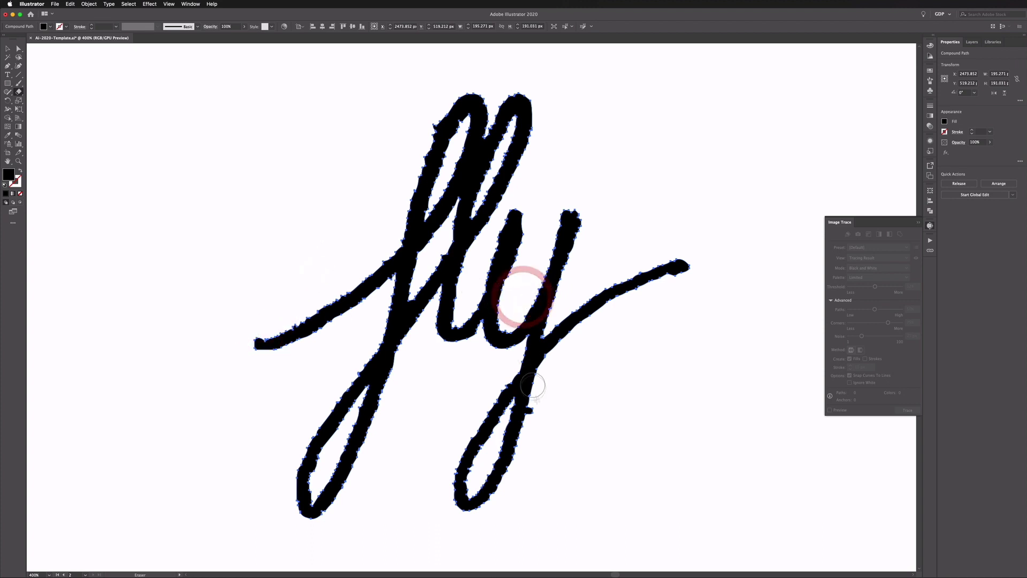
{"action": "left_click", "coordinate": [538, 413]}
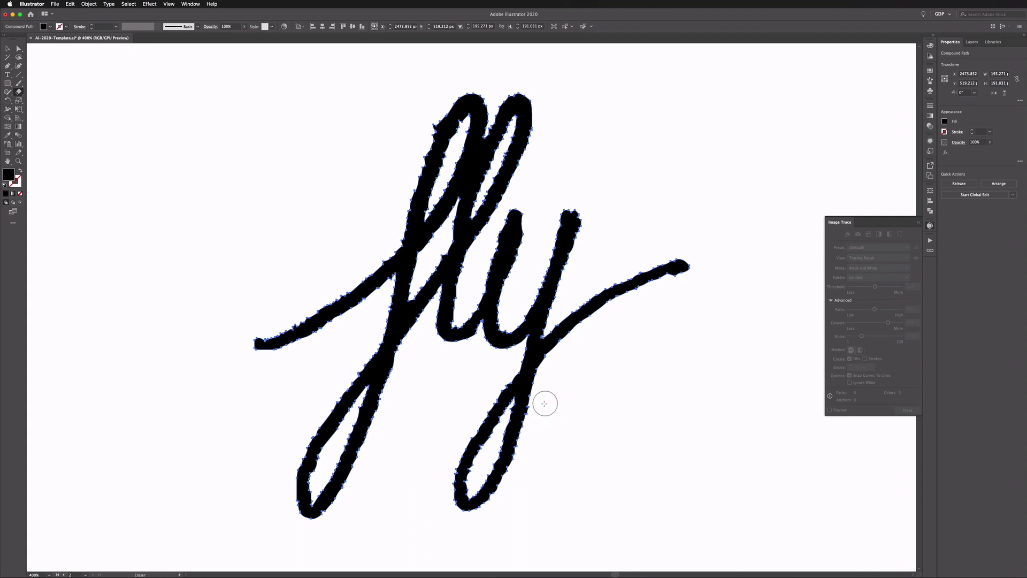
{"action": "left_click", "coordinate": [424, 117]}
{"action": "key", "text": "v"}
{"action": "left_click", "coordinate": [415, 230]}
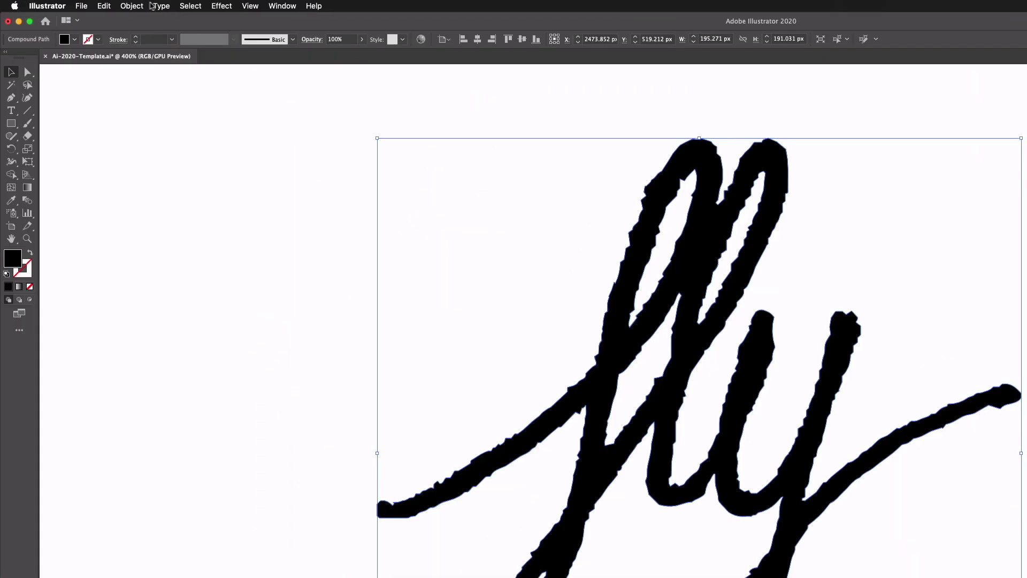
- Choose Object > Path > Simplify for the traced fly path
{"action": "left_click", "coordinate": [89, 4]}
{"action": "mouse_move", "coordinate": [192, 246]}
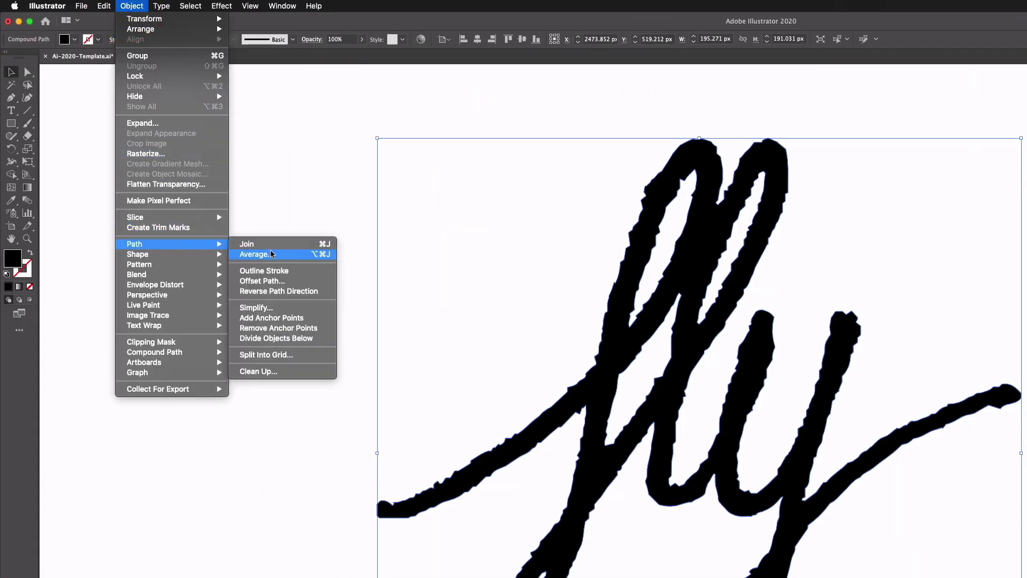
{"action": "left_click", "coordinate": [273, 310]}
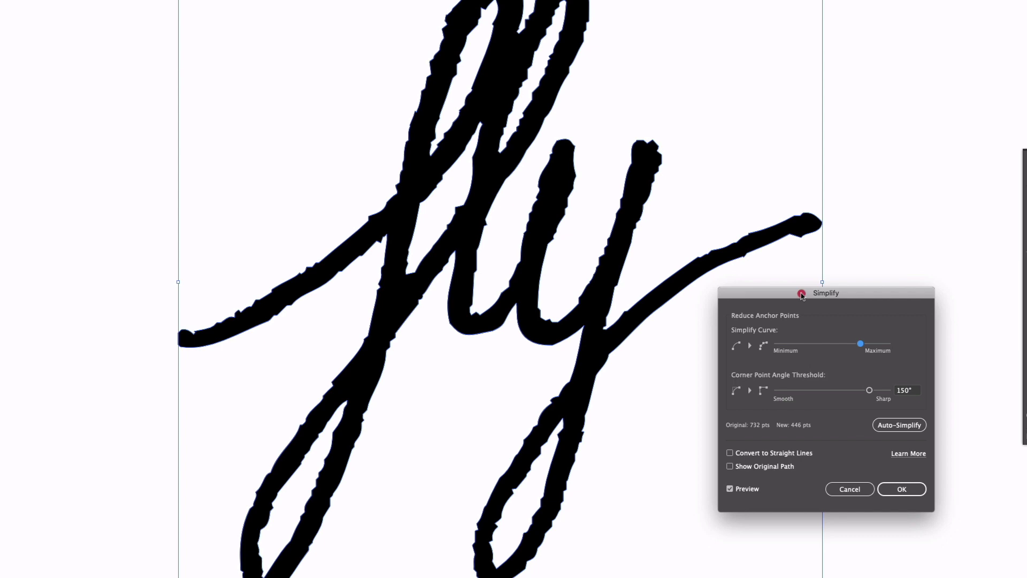
- Move the Simplify dialog aside and tune the Simplify Curve slider down to 39 points
{"action": "left_click_drag", "start_coordinate": [802, 294], "coordinate": [775, 324]}
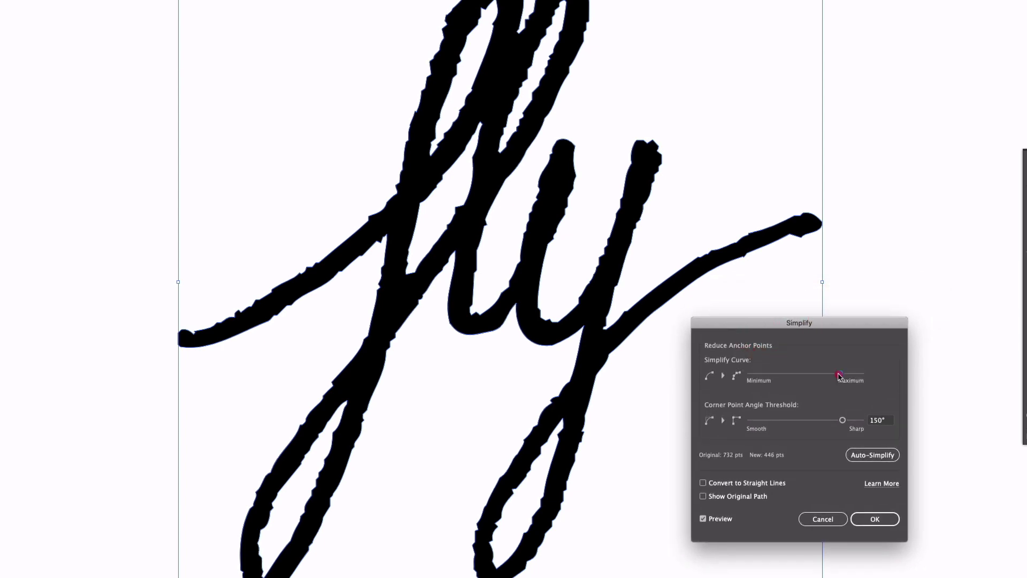
{"action": "left_click_drag", "start_coordinate": [833, 374], "coordinate": [829, 376]}
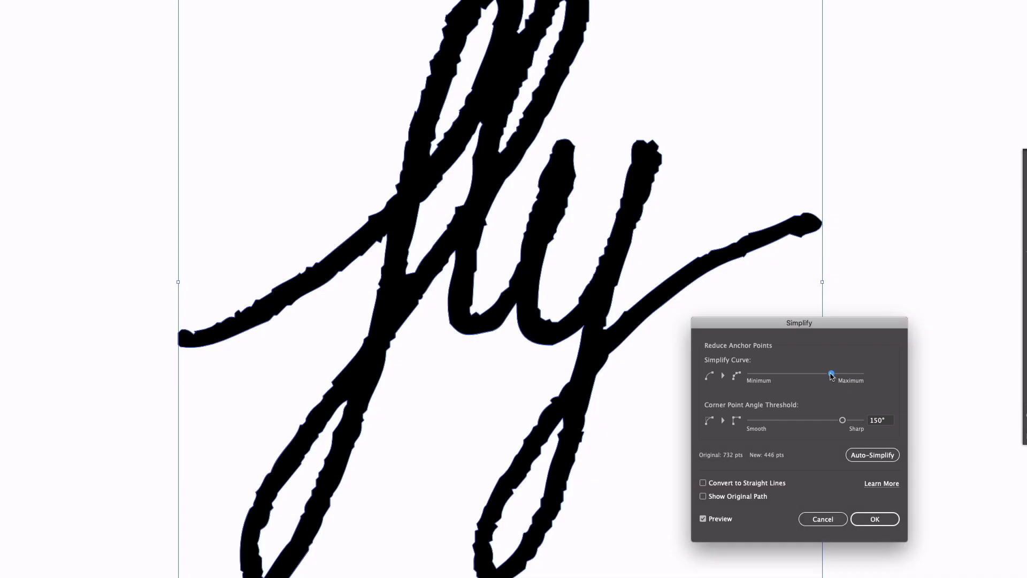
{"action": "left_click_drag", "start_coordinate": [780, 374], "coordinate": [764, 374]}
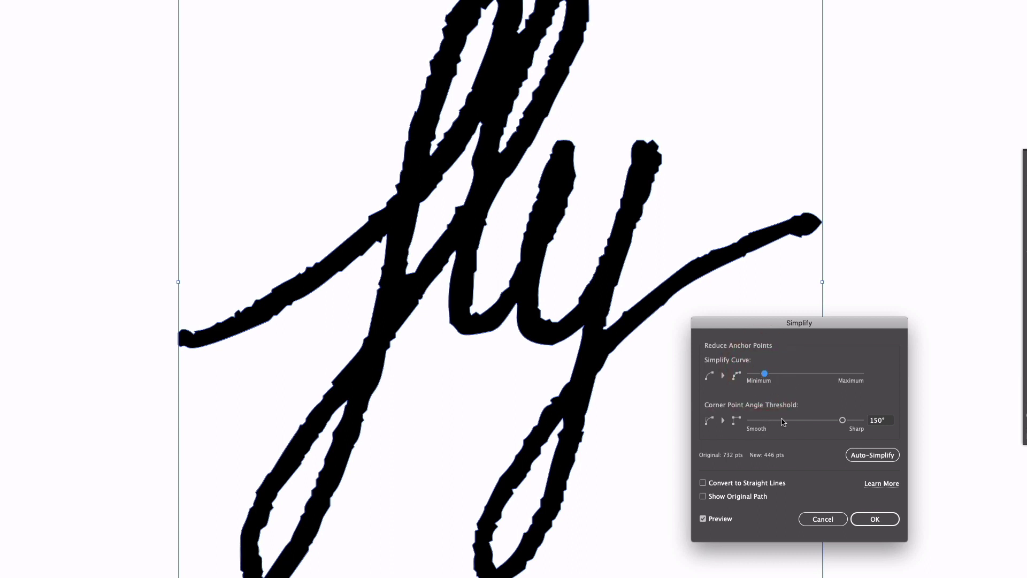
{"action": "left_click_drag", "start_coordinate": [843, 423], "coordinate": [747, 430]}
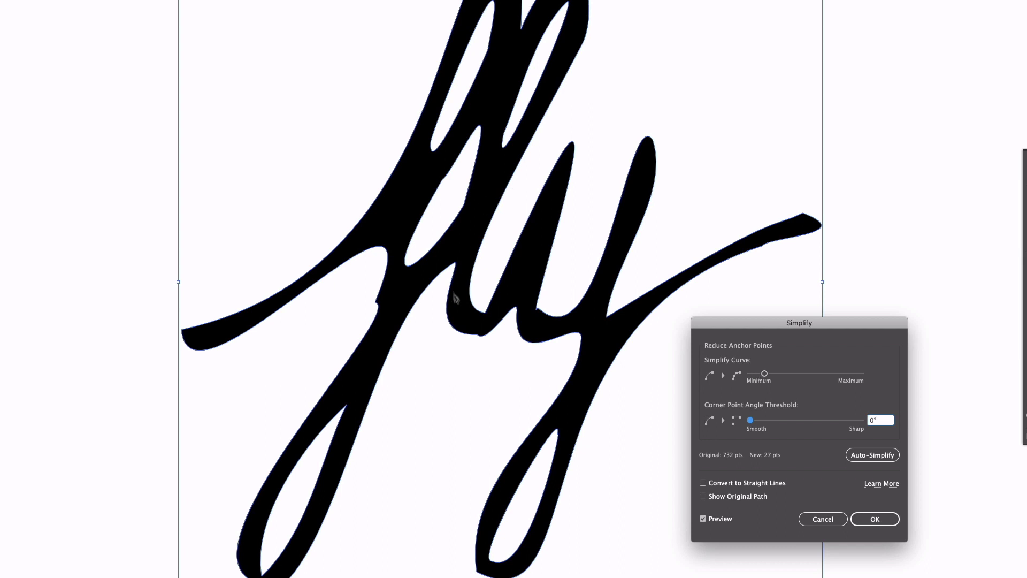
{"action": "left_click_drag", "start_coordinate": [763, 373], "coordinate": [827, 373]}
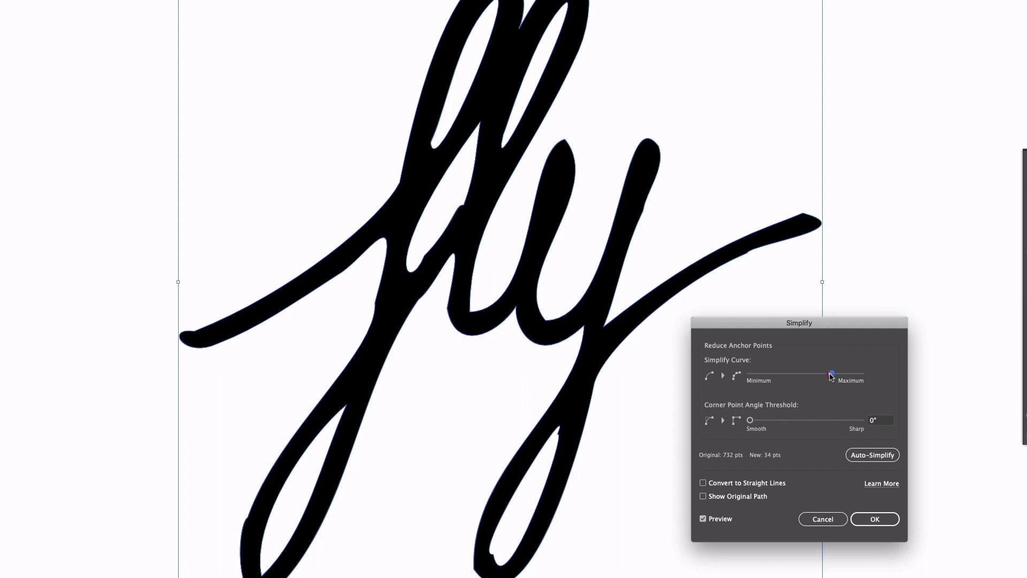
{"action": "left_click_drag", "start_coordinate": [830, 374], "coordinate": [838, 375]}
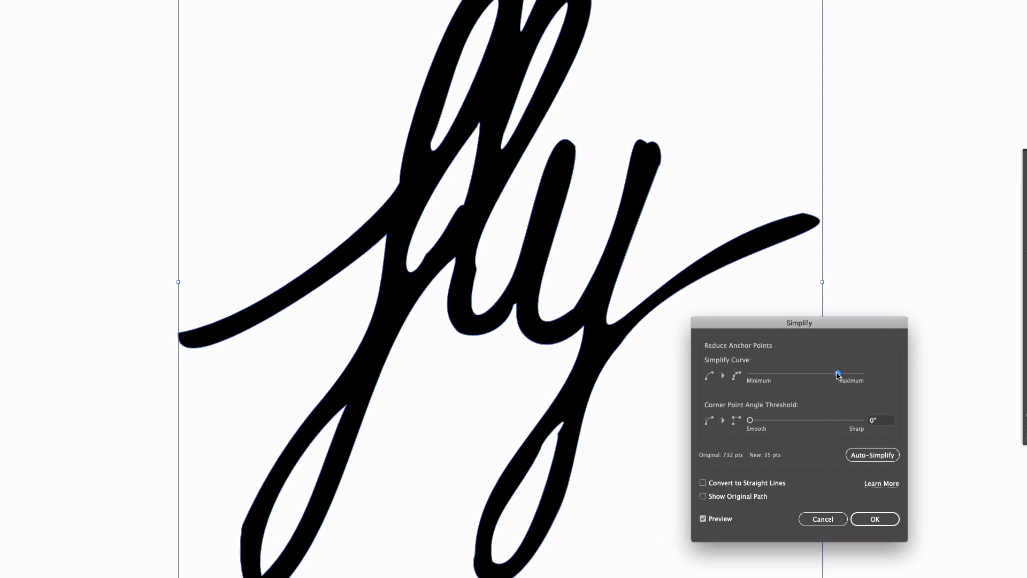
{"action": "left_click_drag", "start_coordinate": [837, 374], "coordinate": [844, 374]}
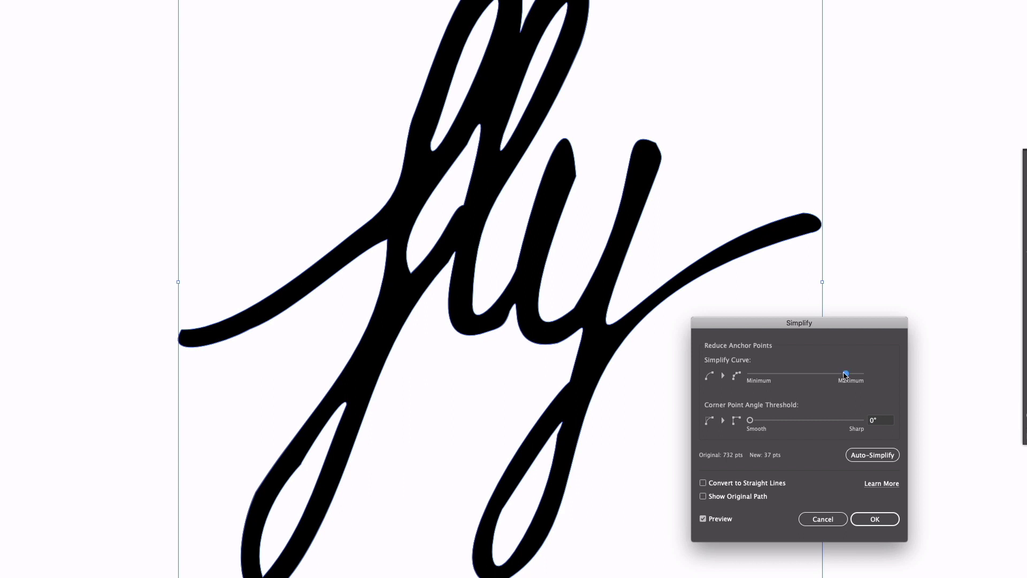
{"action": "left_click_drag", "start_coordinate": [845, 375], "coordinate": [844, 374]}
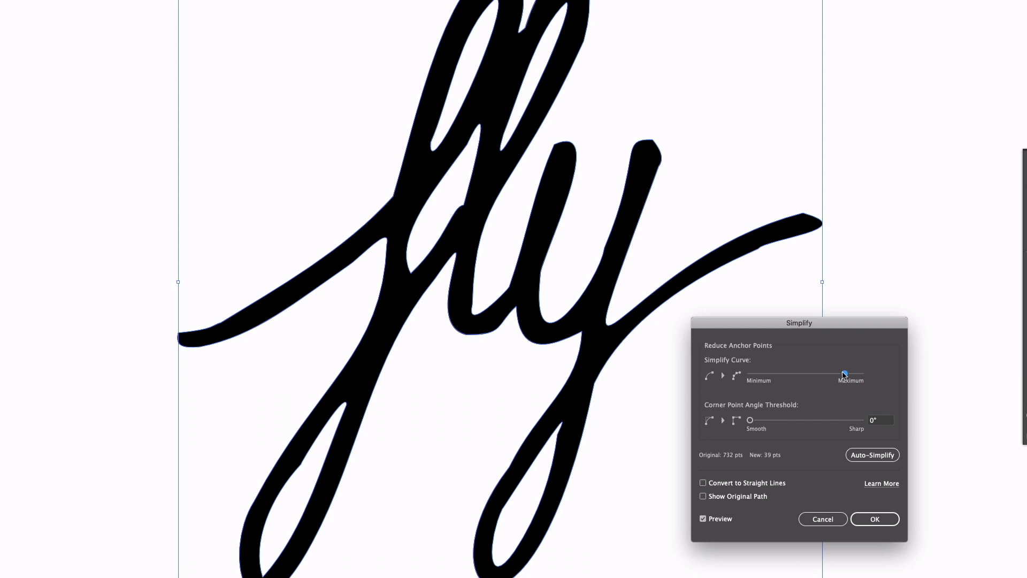
- Compare with Preview, set a 121° corner threshold with near-maximum curve, and apply
{"action": "left_click", "coordinate": [703, 519]}
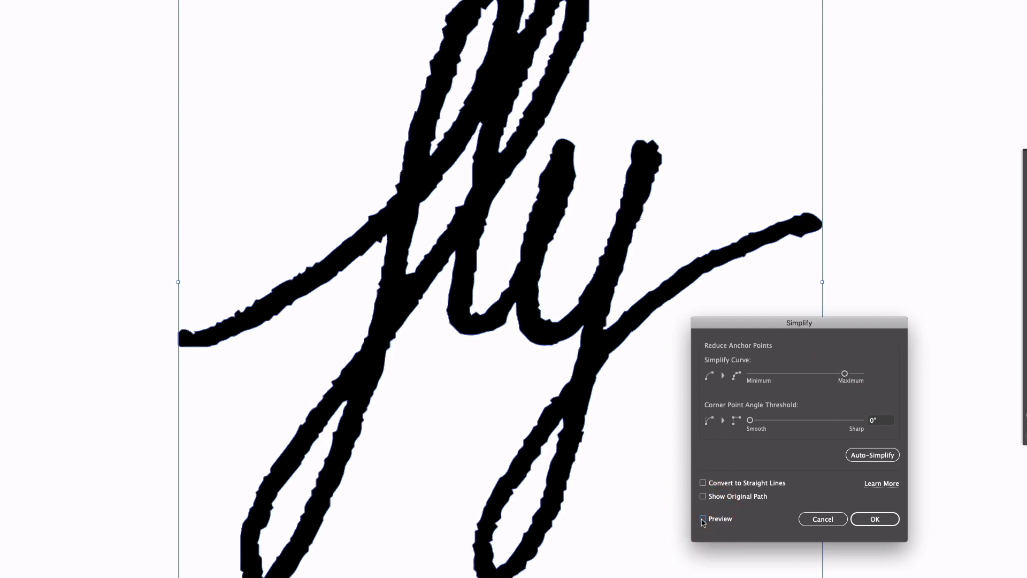
{"action": "left_click", "coordinate": [703, 519]}
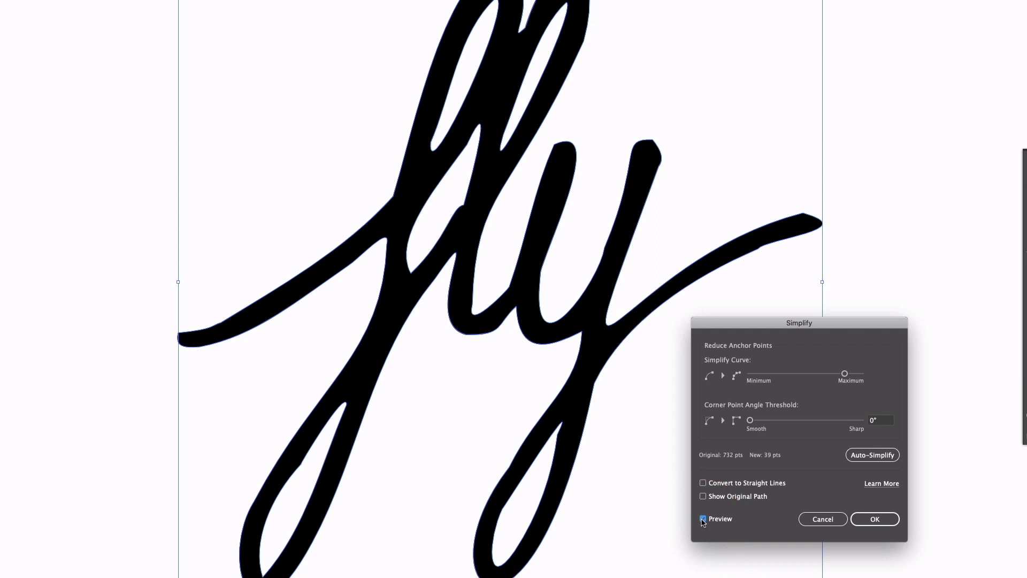
{"action": "left_click", "coordinate": [804, 420]}
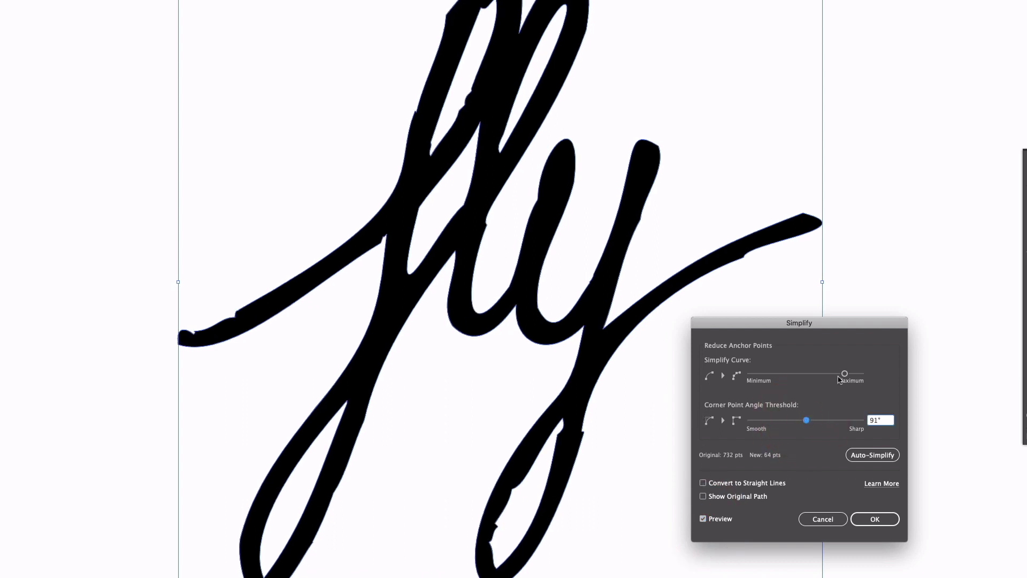
{"action": "left_click_drag", "start_coordinate": [844, 374], "coordinate": [854, 374]}
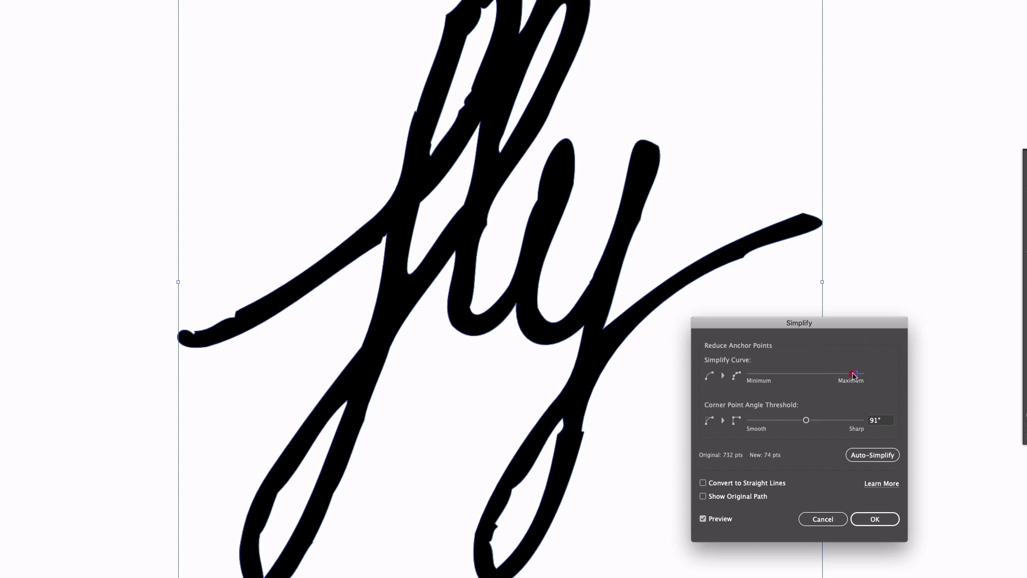
{"action": "left_click", "coordinate": [824, 420]}
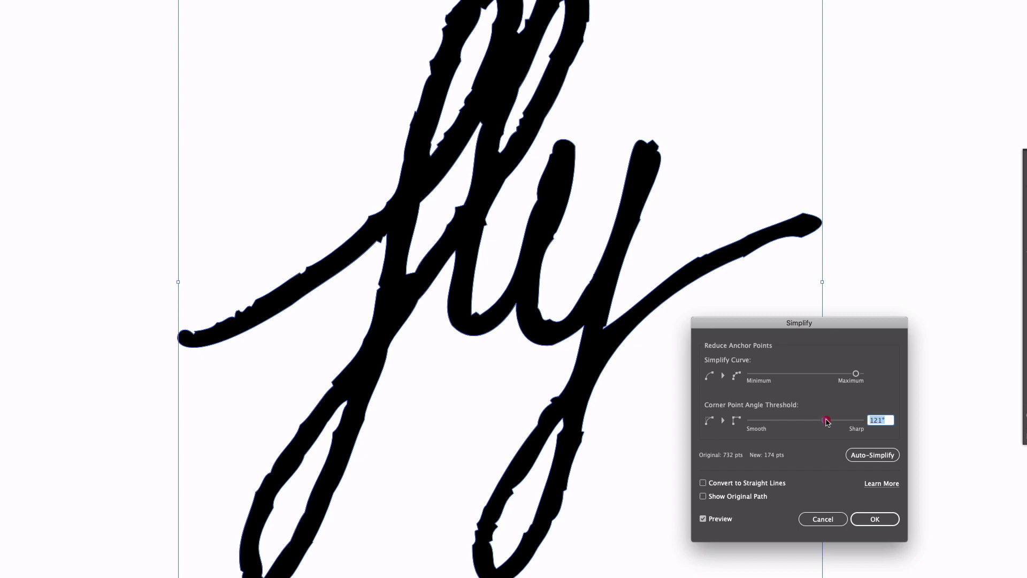
{"action": "left_click", "coordinate": [862, 518]}
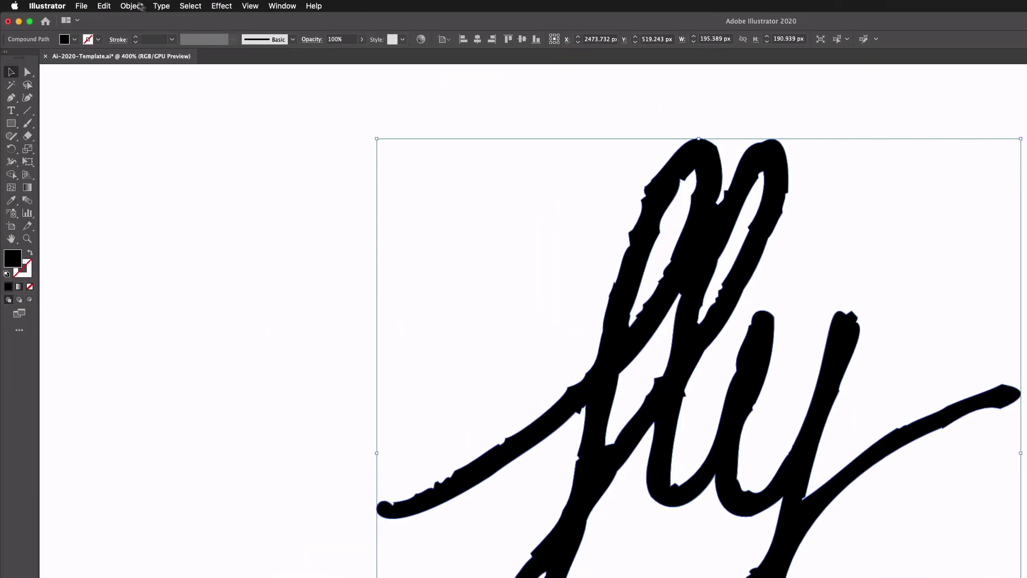
- Reopen Simplify on the fly path with its full set of options
{"action": "left_click", "coordinate": [132, 6]}
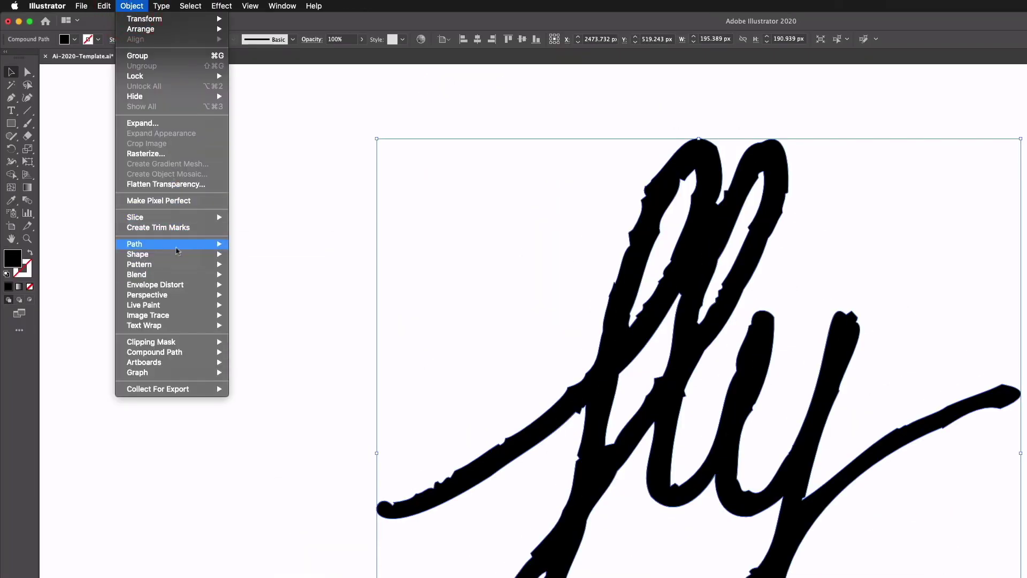
{"action": "mouse_move", "coordinate": [177, 250]}
{"action": "left_click", "coordinate": [248, 309]}
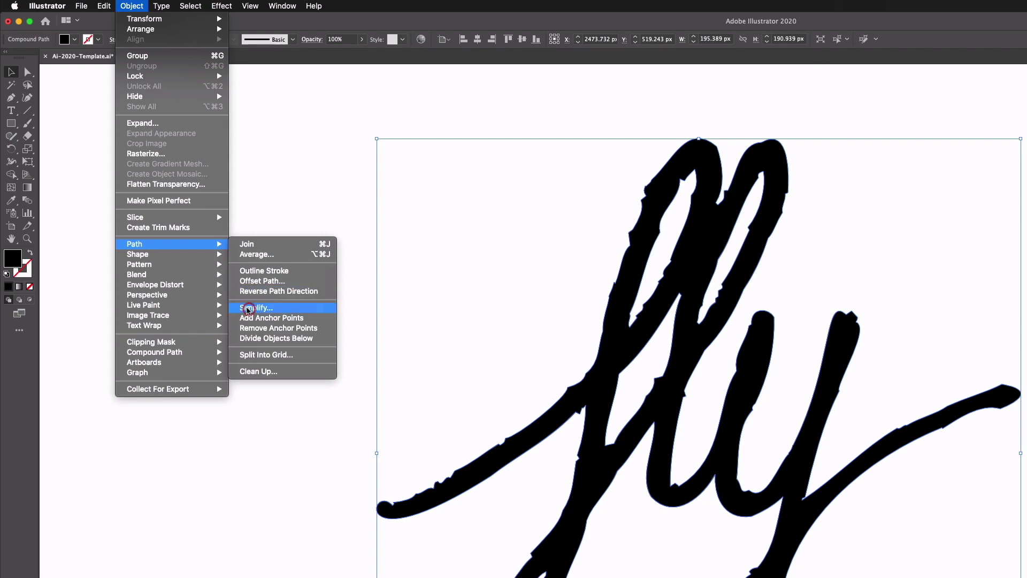
{"action": "left_click", "coordinate": [751, 467]}
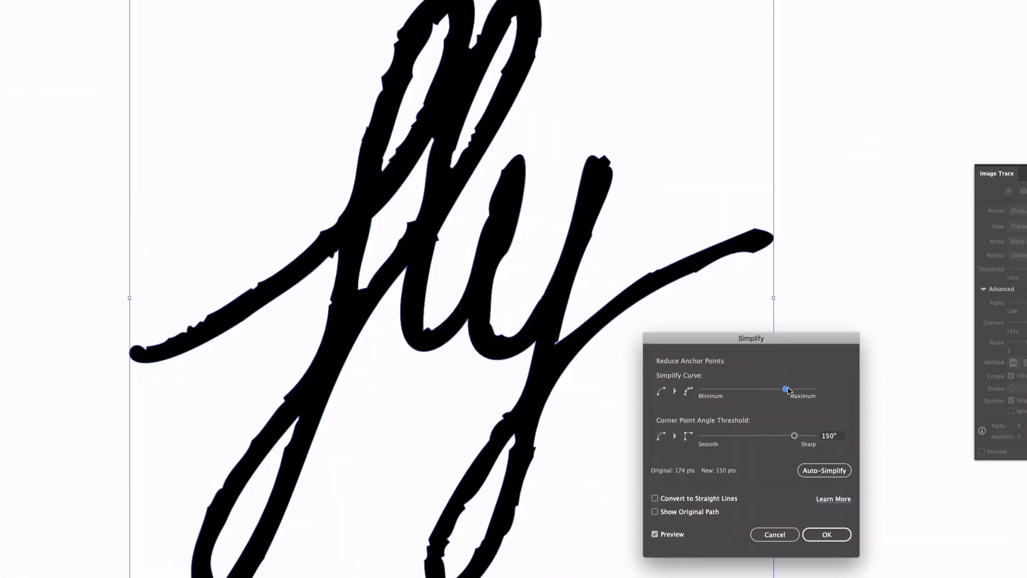
- Set a 0° corner threshold and maximum curve, simplifying the fly path to 72 points
{"action": "left_click_drag", "start_coordinate": [785, 391], "coordinate": [793, 390]}
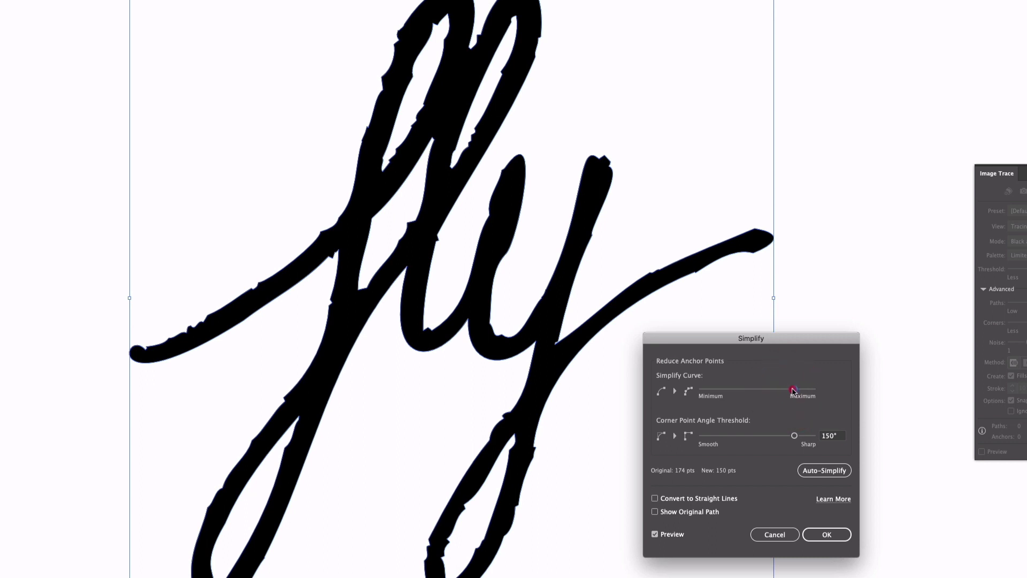
{"action": "left_click_drag", "start_coordinate": [794, 436], "coordinate": [695, 436]}
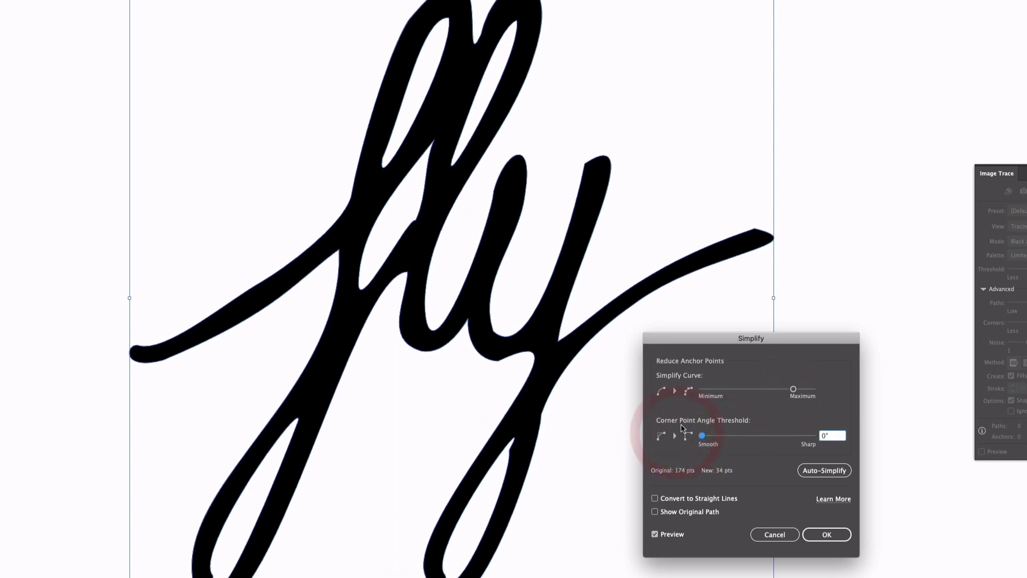
{"action": "left_click", "coordinate": [793, 390]}
{"action": "left_click_drag", "start_coordinate": [794, 391], "coordinate": [799, 390]}
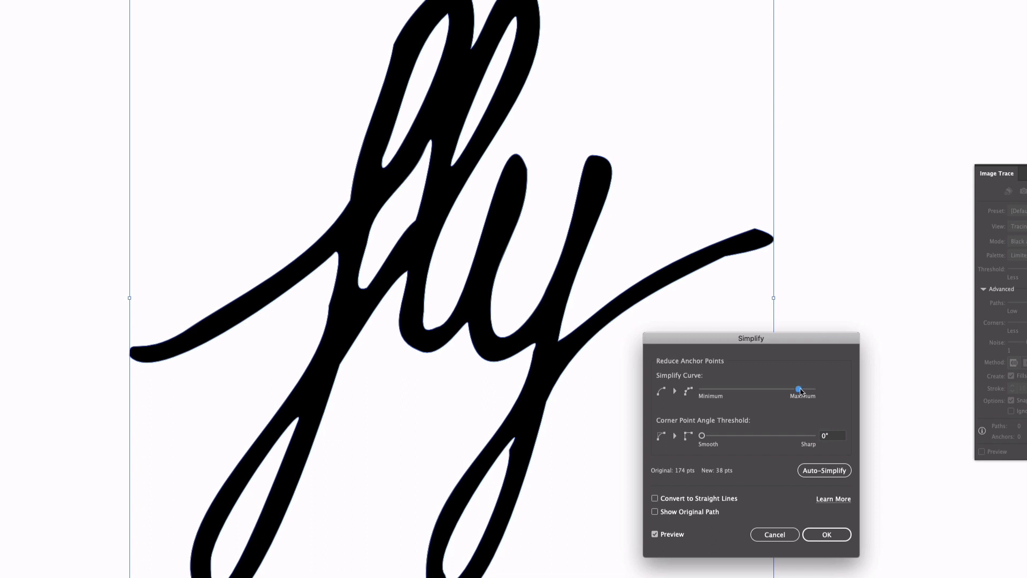
{"action": "left_click_drag", "start_coordinate": [800, 391], "coordinate": [800, 390]}
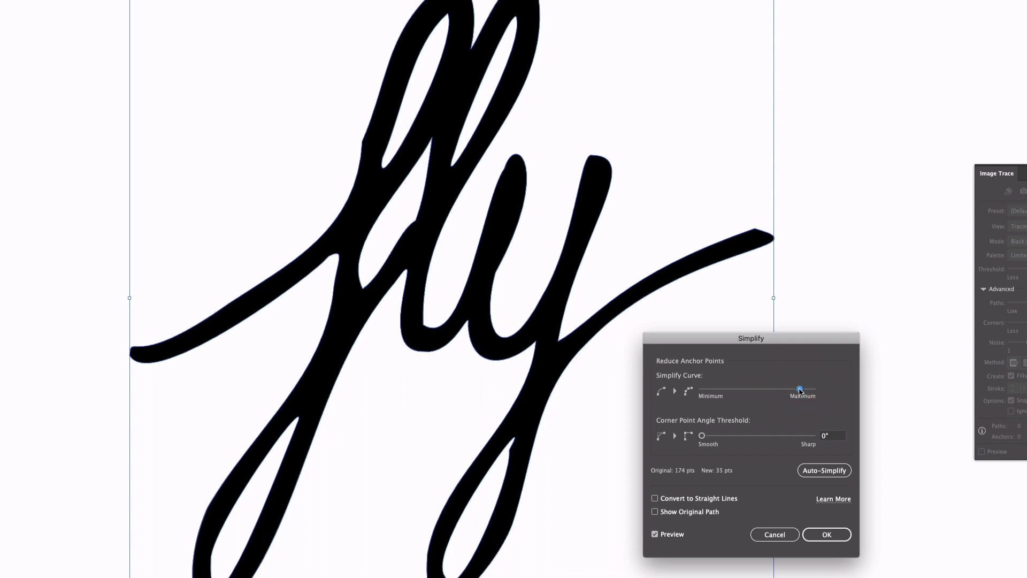
{"action": "left_click", "coordinate": [801, 391]}
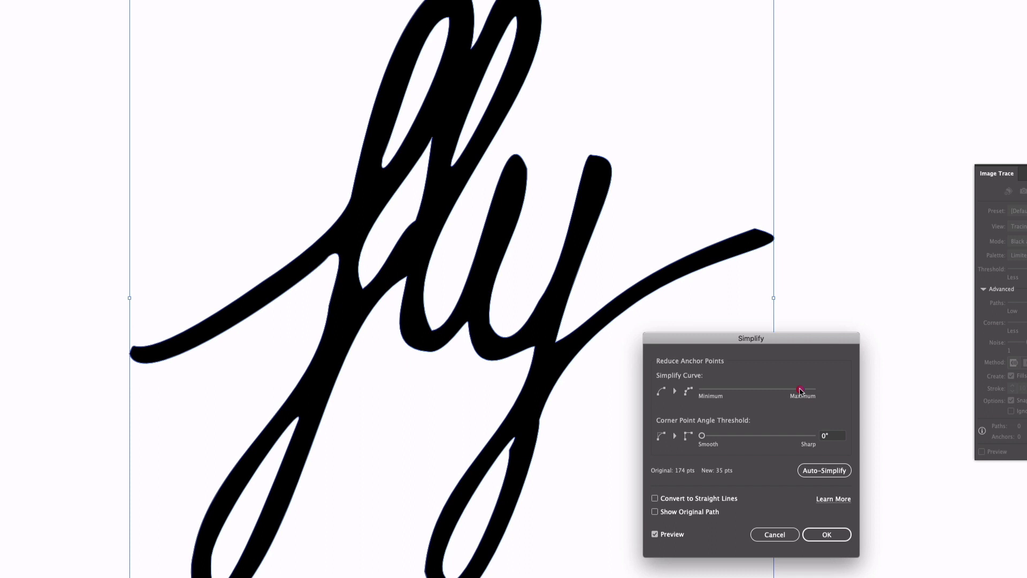
{"action": "left_click_drag", "start_coordinate": [801, 391], "coordinate": [801, 391]}
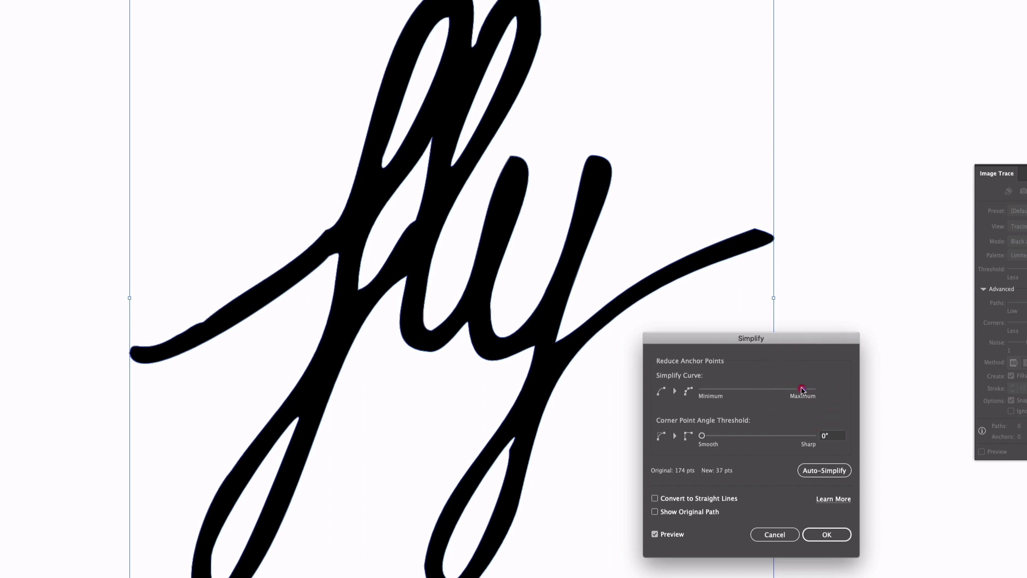
{"action": "left_click_drag", "start_coordinate": [802, 391], "coordinate": [813, 389]}
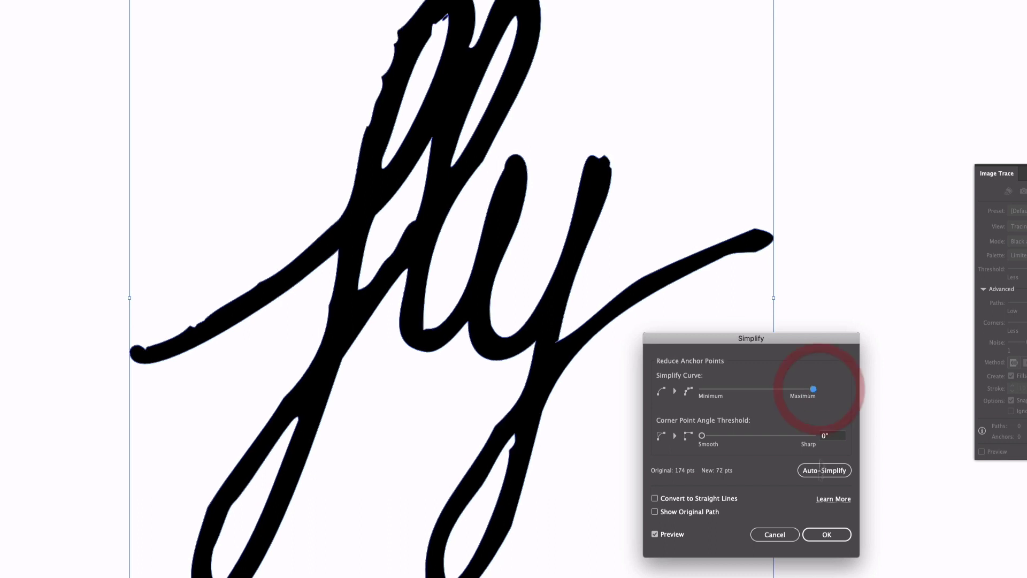
{"action": "left_click", "coordinate": [817, 532]}
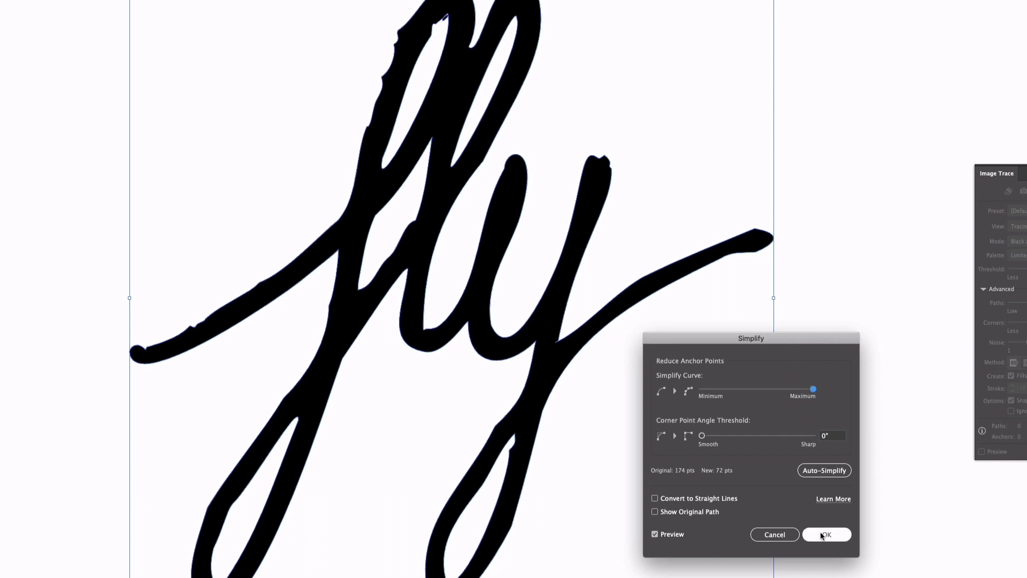
{"action": "left_click", "coordinate": [822, 535]}
- Run another Simplify pass with 0° corners and higher curve, leaving 36 anchor points
{"action": "left_click", "coordinate": [191, 5]}
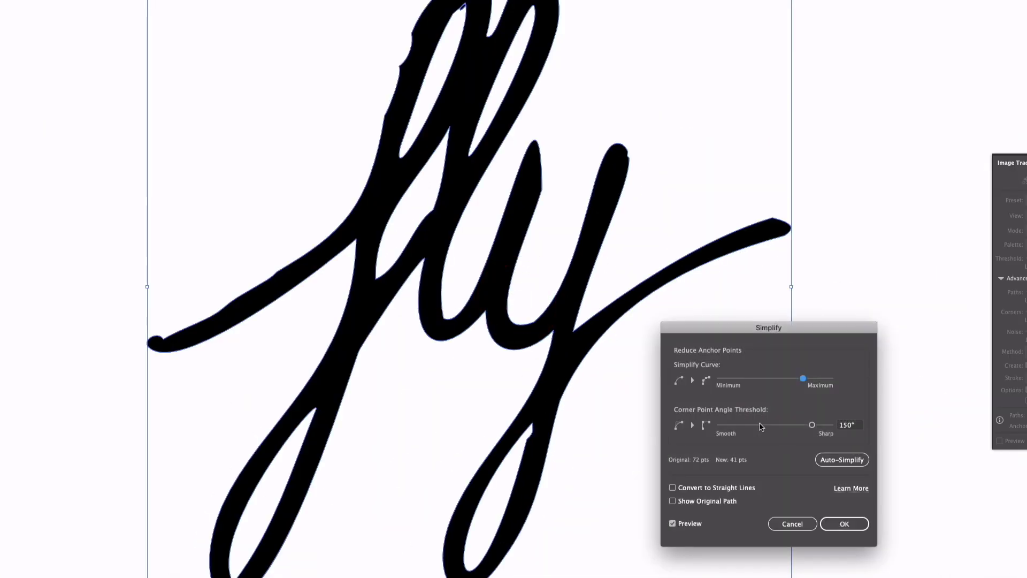
{"action": "left_click_drag", "start_coordinate": [761, 426], "coordinate": [692, 425]}
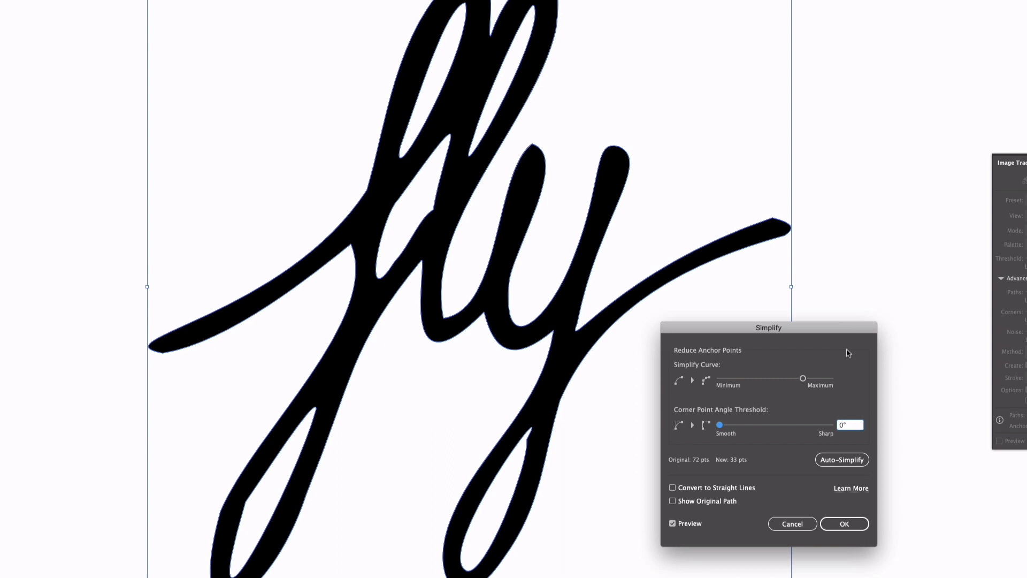
{"action": "left_click_drag", "start_coordinate": [803, 378], "coordinate": [812, 378]}
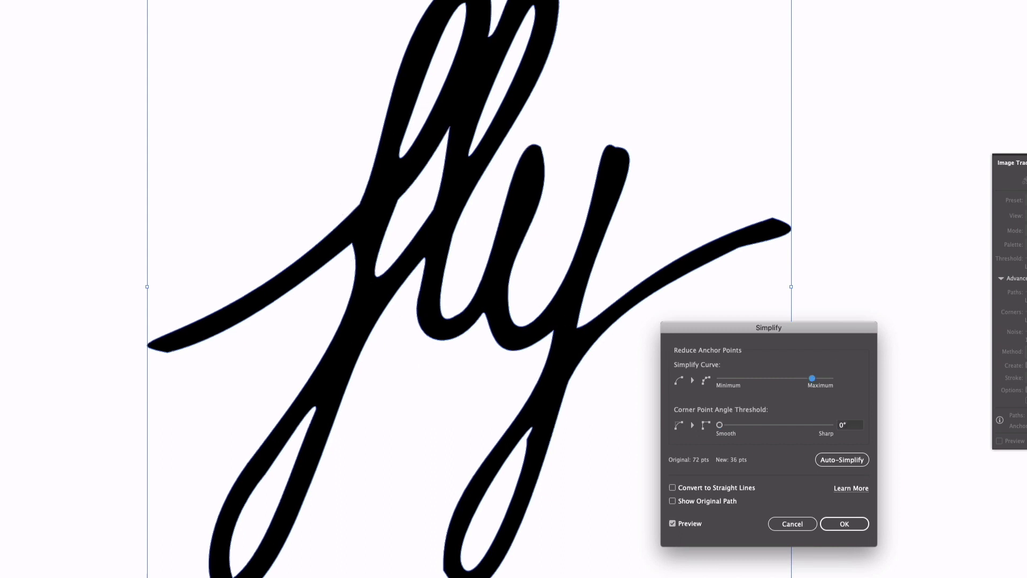
{"action": "left_click", "coordinate": [830, 523]}
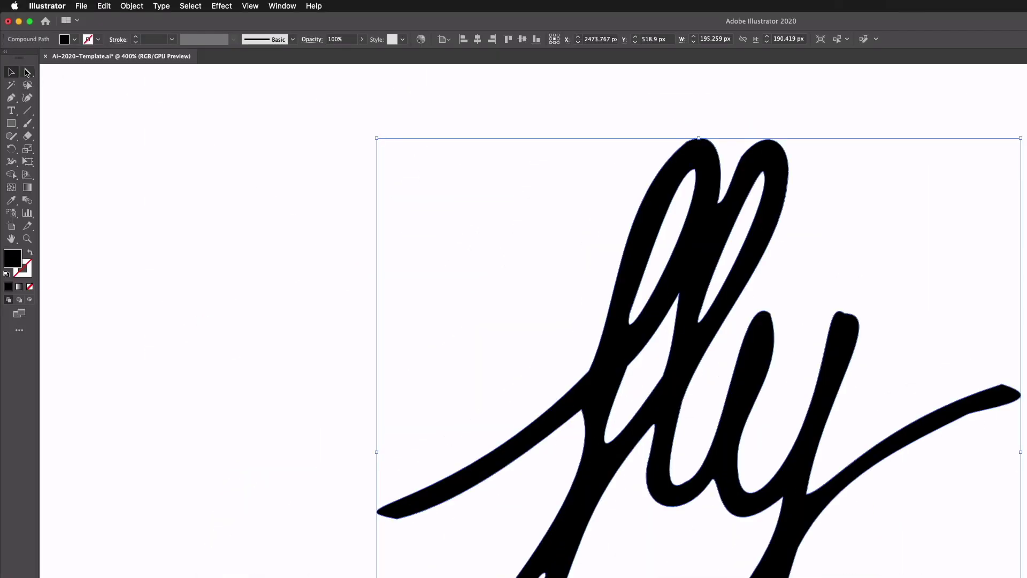
- Zoom in on the simplified fly path with Direct Selection to inspect its anchors
{"action": "left_click", "coordinate": [27, 71]}
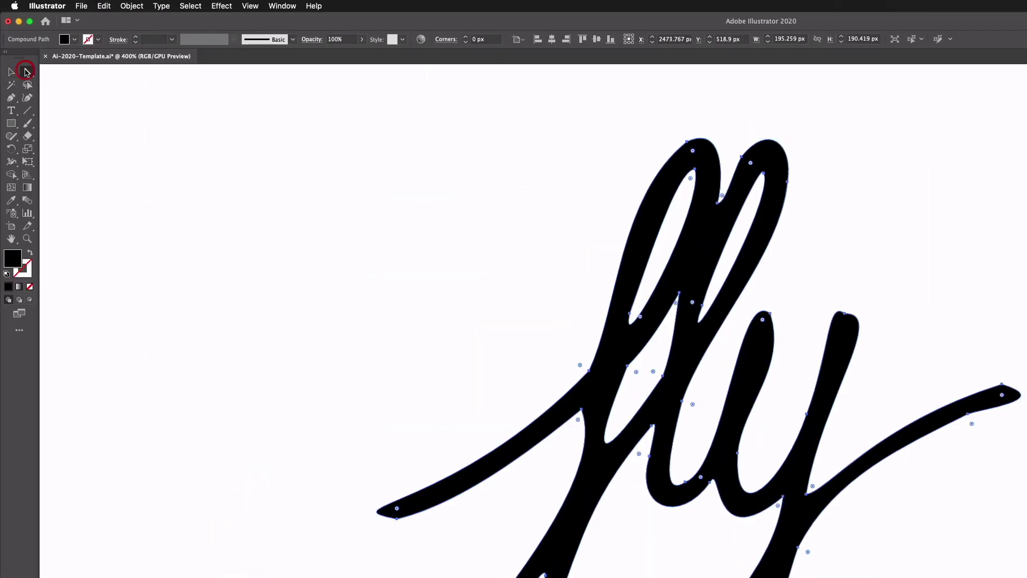
{"action": "key", "text": "super+0"}
{"action": "key", "text": "super+equal"}
{"action": "key", "text": "super+equal"}
{"action": "key", "text": "super+equal"}
{"action": "key", "text": "super+equal"}
{"action": "key", "text": "super+equal"}
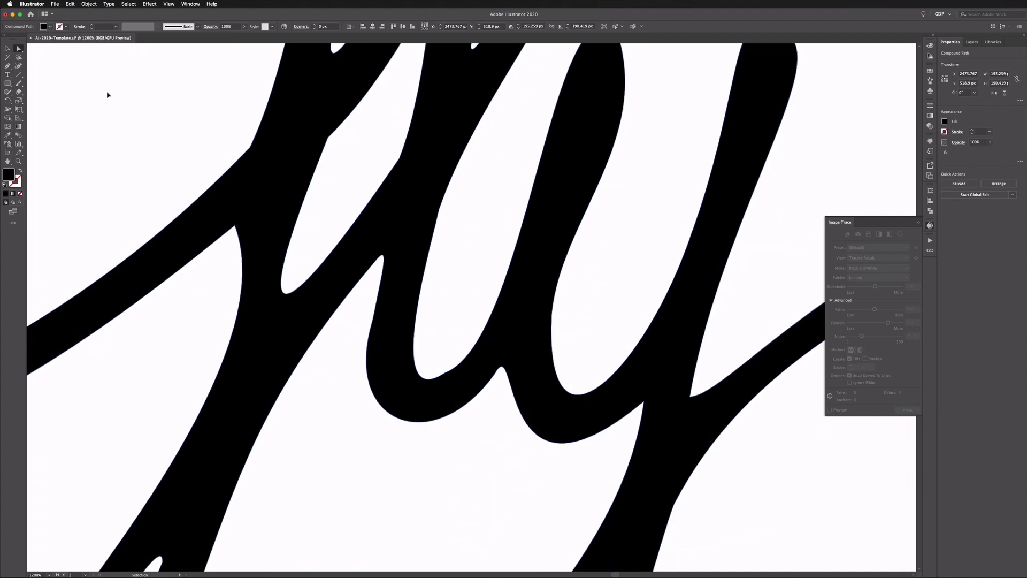
{"action": "key", "text": "super+equal"}
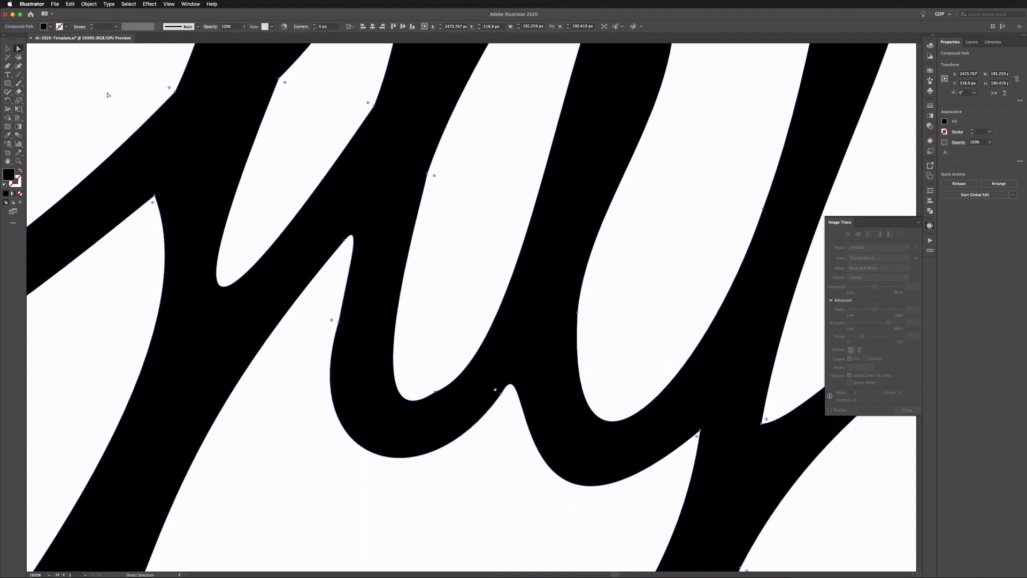
{"action": "key", "text": "super+minus"}
{"action": "key", "text": "super+minus"}
{"action": "key", "text": "super+minus"}
{"action": "key", "text": "super+minus"}
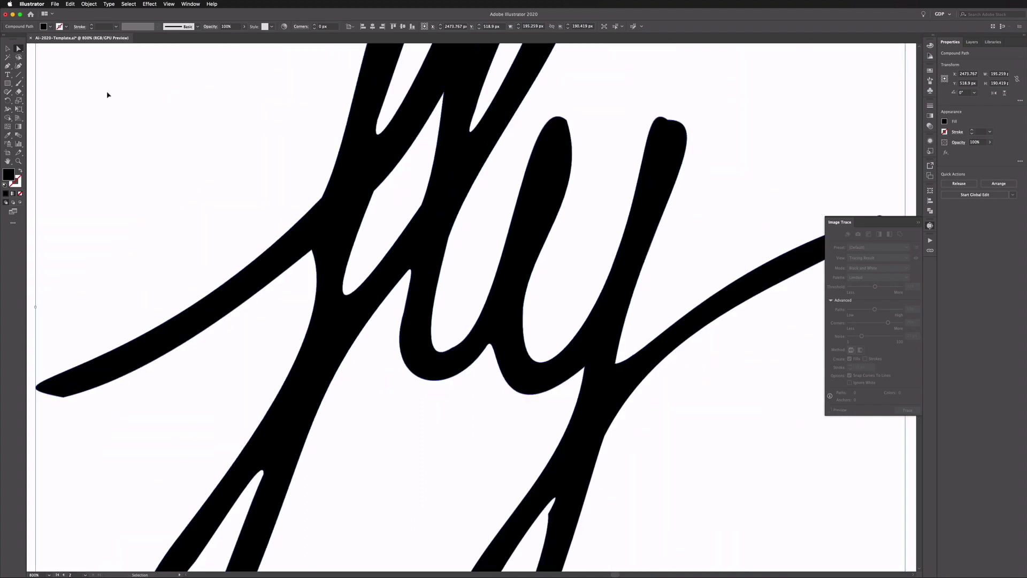
{"action": "key", "text": "v"}
{"action": "key", "text": "super+equal"}
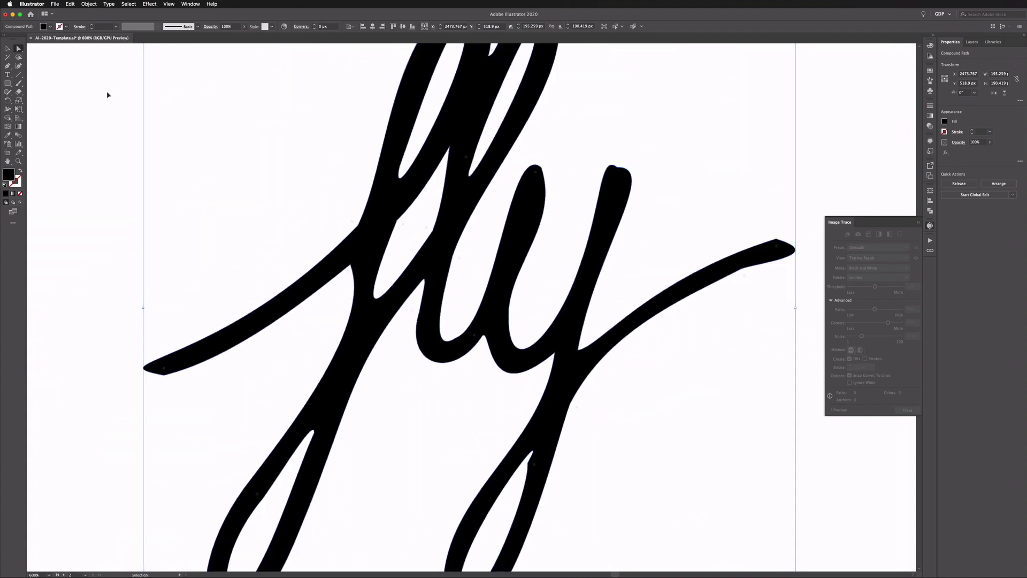
{"action": "key", "text": "a"}
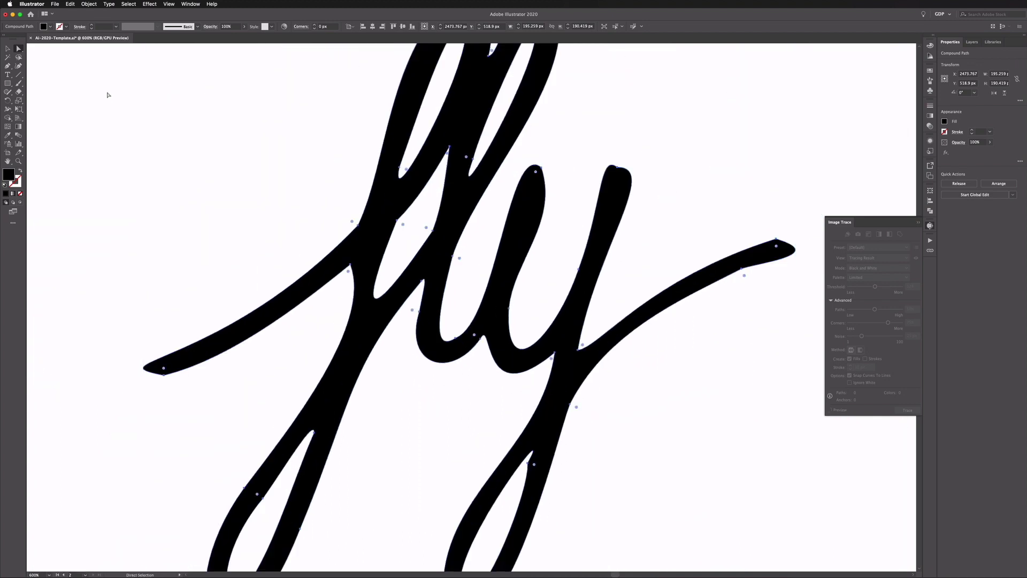
- Check the end anchors at the stroke's right tip, then deselect and zoom out
{"action": "left_click", "coordinate": [772, 237]}
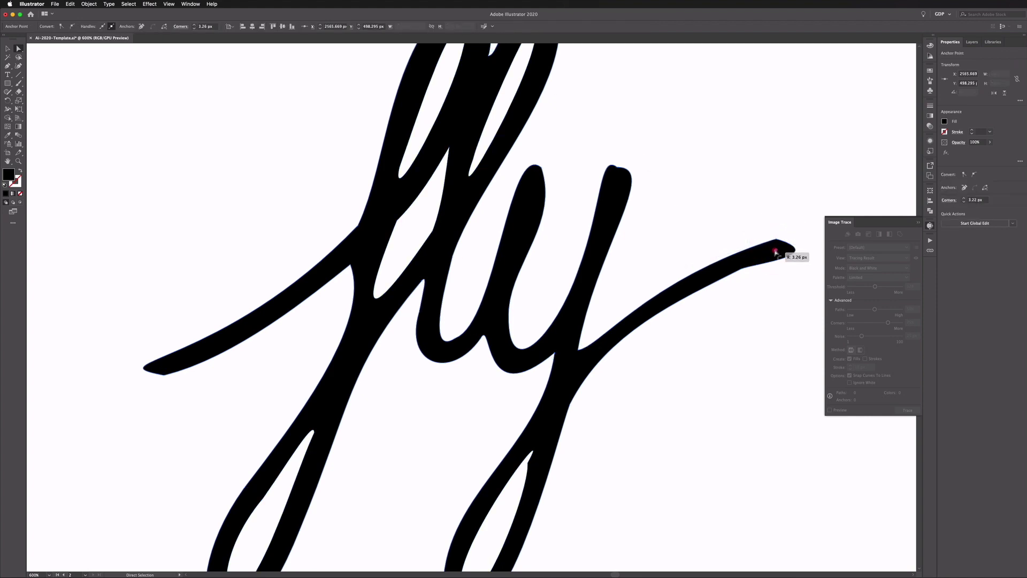
{"action": "left_click", "coordinate": [775, 250]}
{"action": "left_click", "coordinate": [753, 265]}
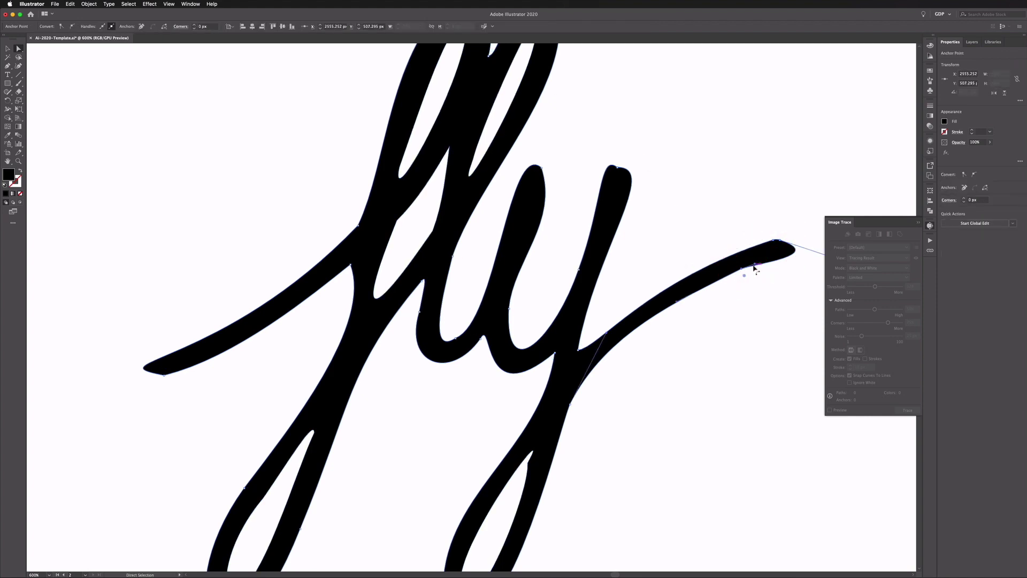
{"action": "left_click", "coordinate": [745, 337]}
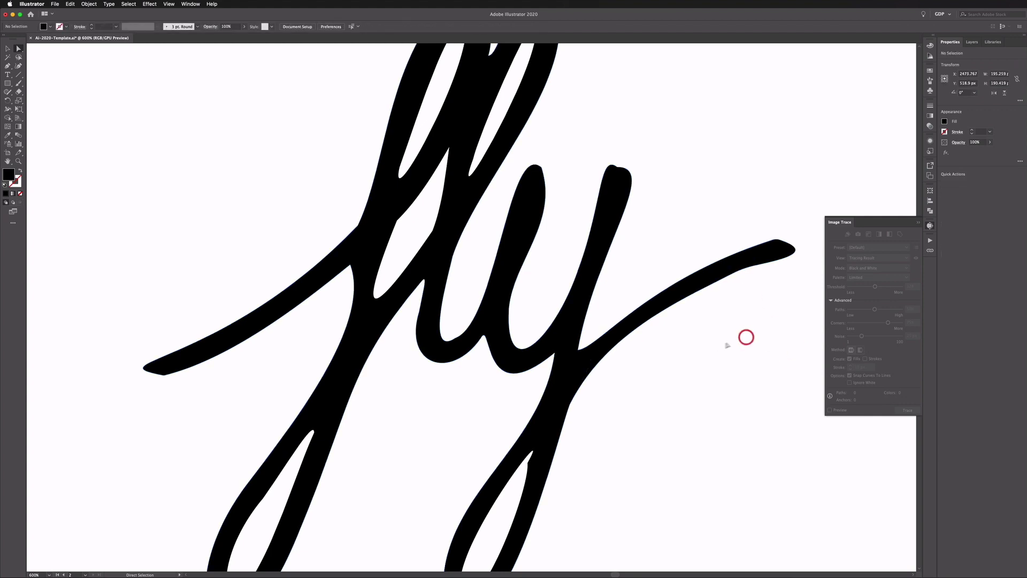
{"action": "key", "text": "v"}
{"action": "key", "text": "ctrl+minus"}
{"action": "key", "text": "ctrl+minus"}
{"action": "key", "text": "ctrl+minus"}
- Trace the S sketch with Ignore White at threshold 156 and expand it into paths
{"action": "scroll", "coordinate": [147, 90], "scroll_direction": "right", "scroll_amount": 10}
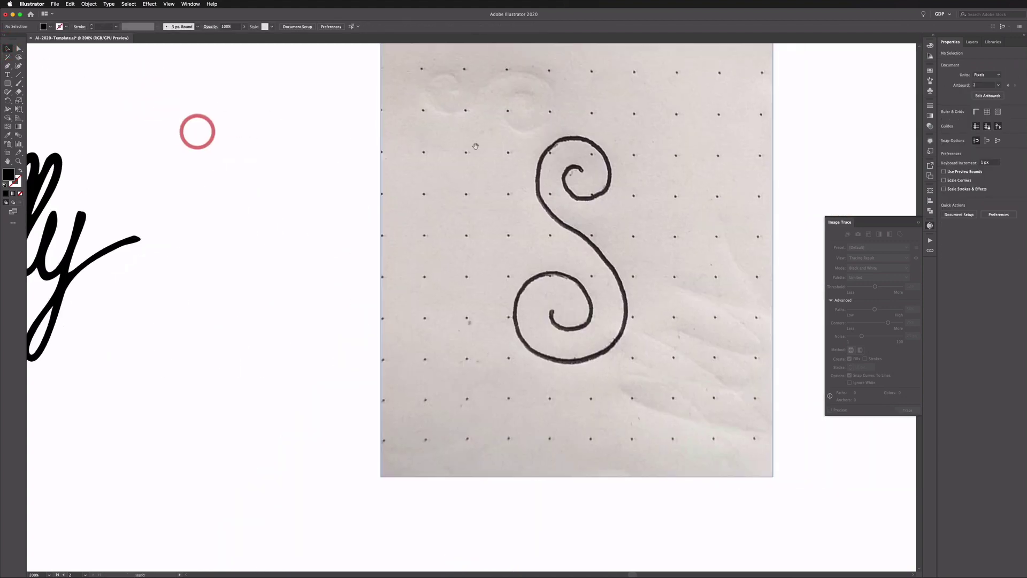
{"action": "left_click", "coordinate": [470, 156]}
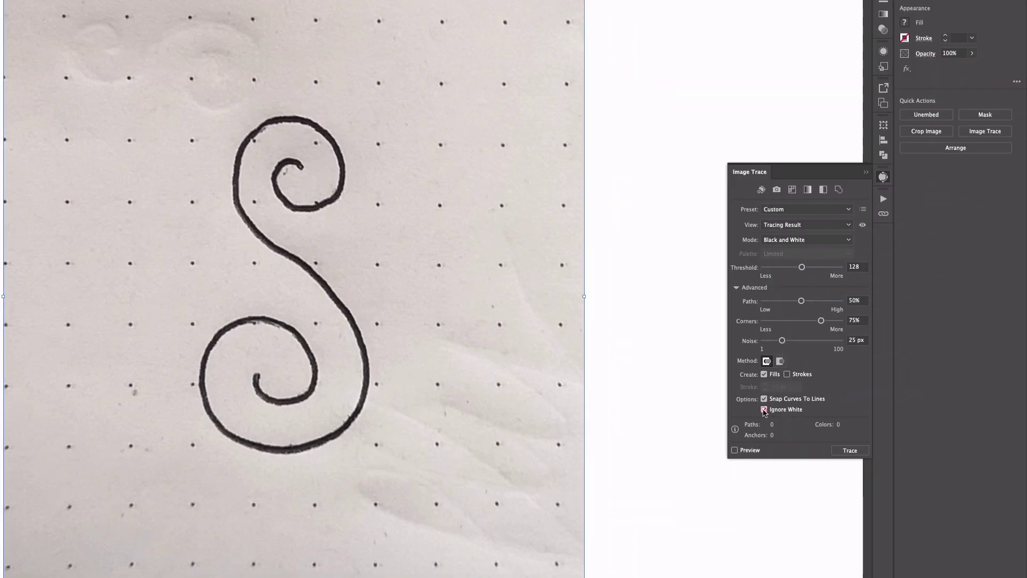
{"action": "left_click", "coordinate": [849, 383]}
{"action": "left_click", "coordinate": [734, 451]}
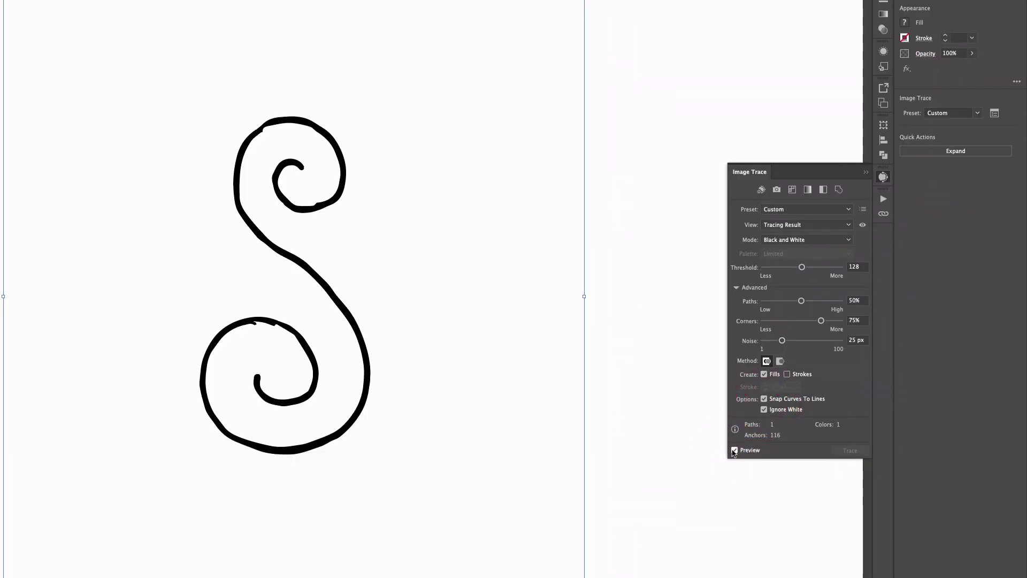
{"action": "key", "text": "super+equal"}
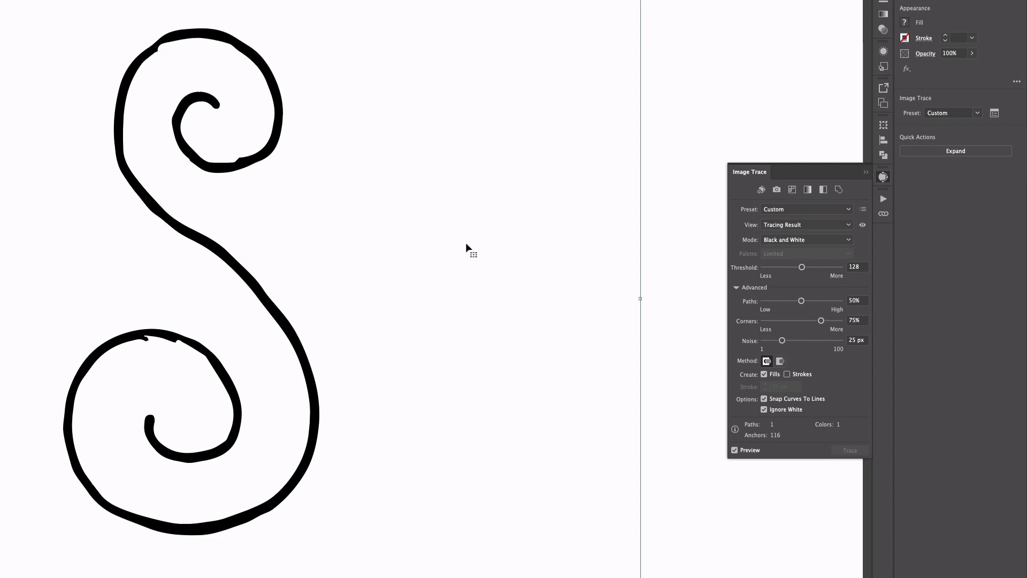
{"action": "left_click_drag", "start_coordinate": [801, 267], "coordinate": [811, 270]}
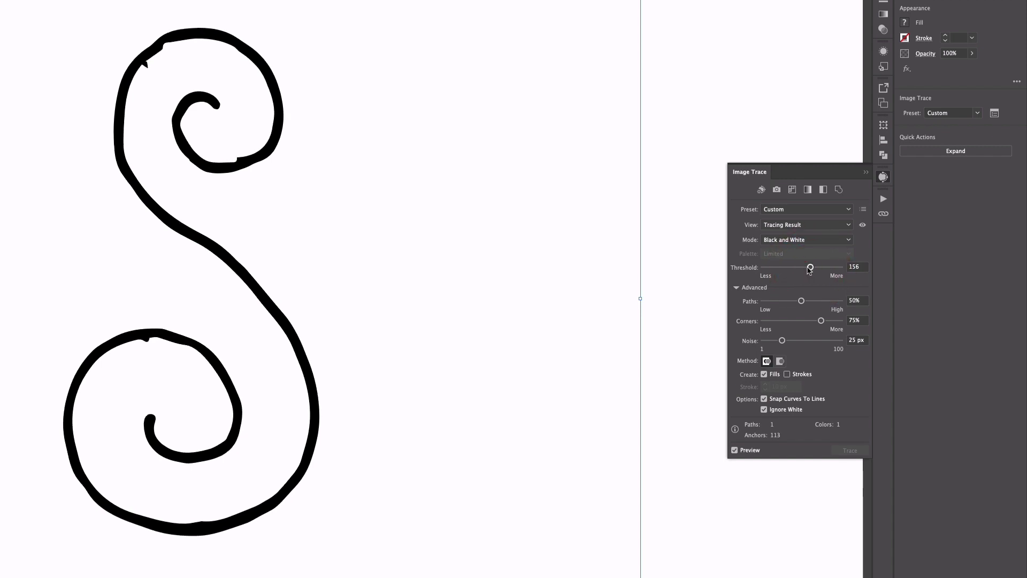
{"action": "left_click", "coordinate": [955, 152]}
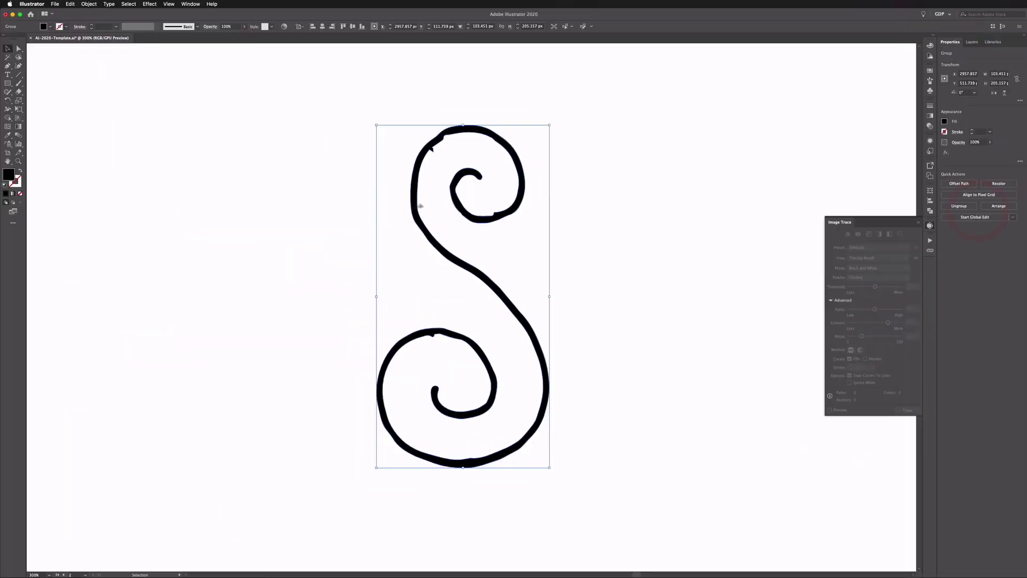
{"action": "key", "text": "super+equal"}
{"action": "key", "text": "super+equal"}
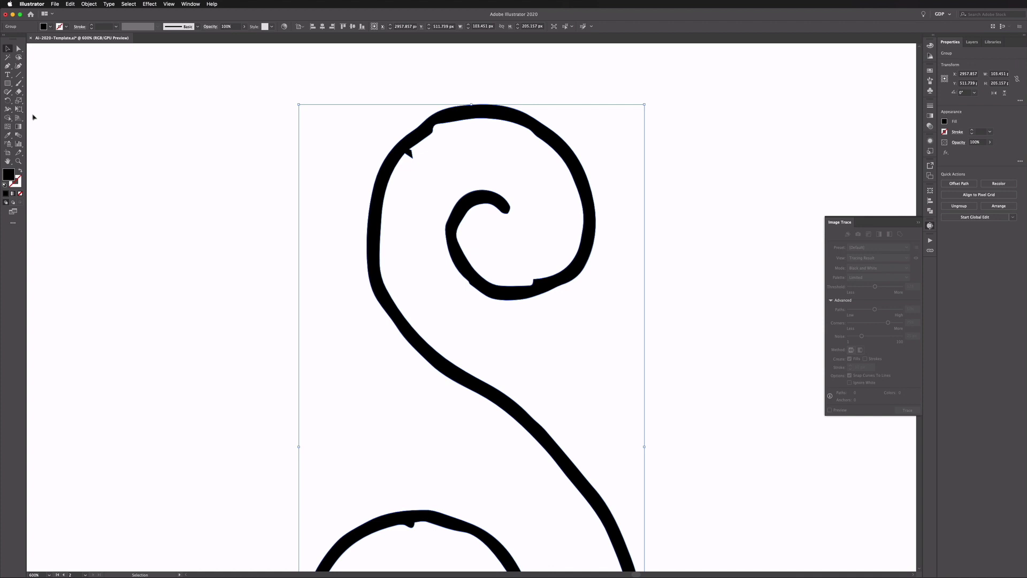
- Erase the bumps on the S's upper and lower spirals, then zoom out to view it whole
{"action": "left_click", "coordinate": [19, 92]}
{"action": "mouse_move", "coordinate": [412, 171]}
{"action": "left_mouse_down"}
{"action": "mouse_move", "coordinate": [419, 162]}
{"action": "mouse_move", "coordinate": [423, 220]}
{"action": "left_mouse_up"}
{"action": "scroll", "coordinate": [554, 224], "scroll_direction": "down", "scroll_amount": 3}
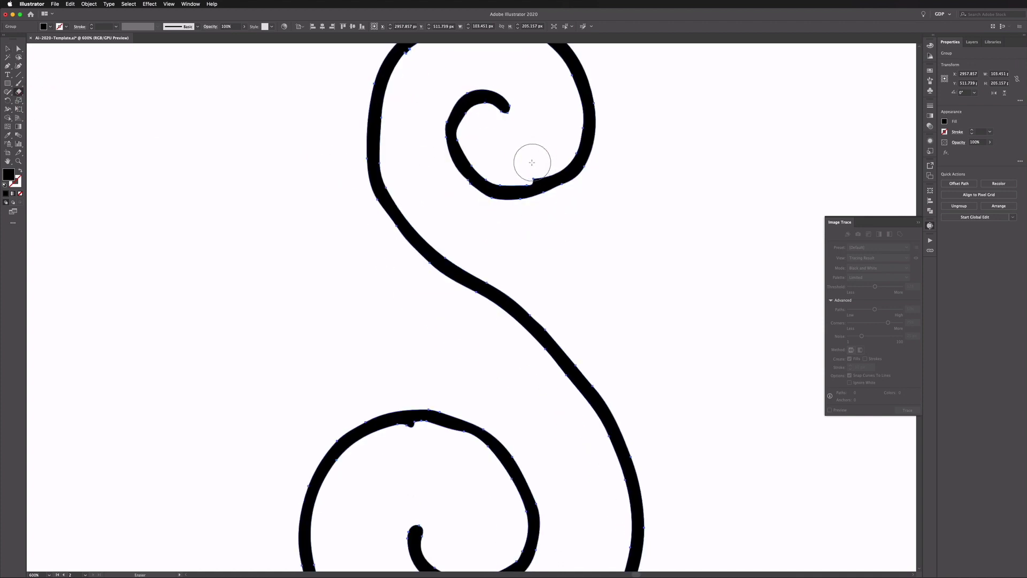
{"action": "scroll", "coordinate": [532, 160], "scroll_direction": "down", "scroll_amount": 5}
{"action": "left_click_drag", "start_coordinate": [410, 300], "coordinate": [410, 302]}
{"action": "left_click", "coordinate": [19, 48]}
{"action": "left_click", "coordinate": [172, 147]}
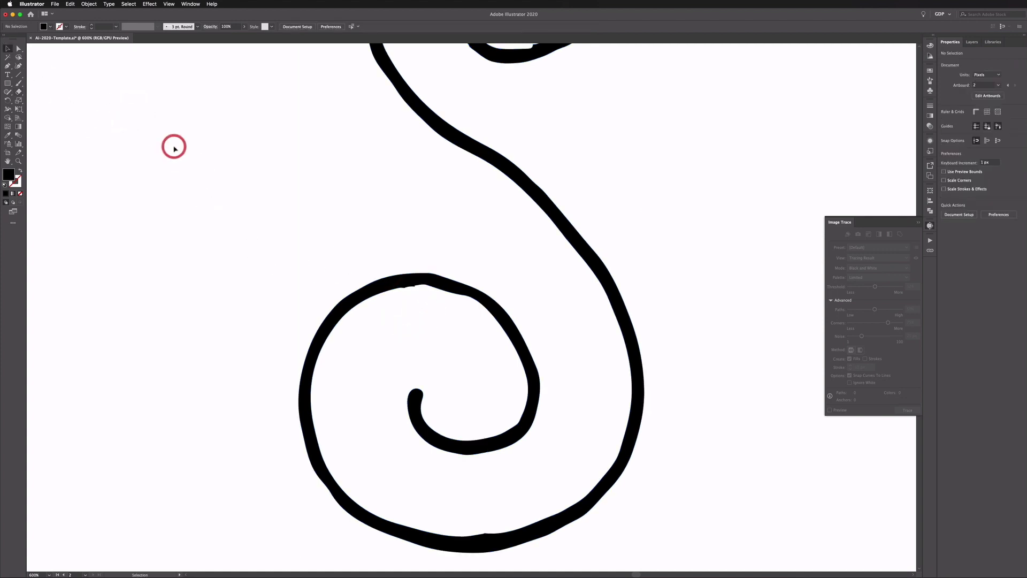
{"action": "key", "text": "super+minus"}
{"action": "key", "text": "super+minus"}
{"action": "scroll", "coordinate": [176, 149], "scroll_direction": "up", "scroll_amount": 1}
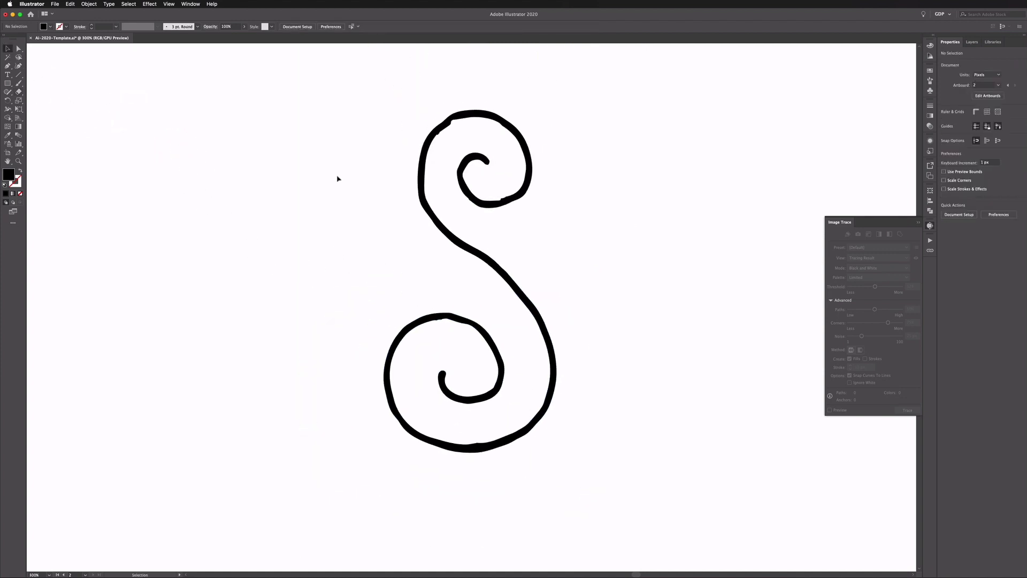
{"action": "key", "text": "v"}
{"action": "key", "text": "super+a"}
- Start simplifying the traced S, trying 11 to 18 anchor points
{"action": "left_click", "coordinate": [89, 4]}
{"action": "mouse_move", "coordinate": [123, 165]}
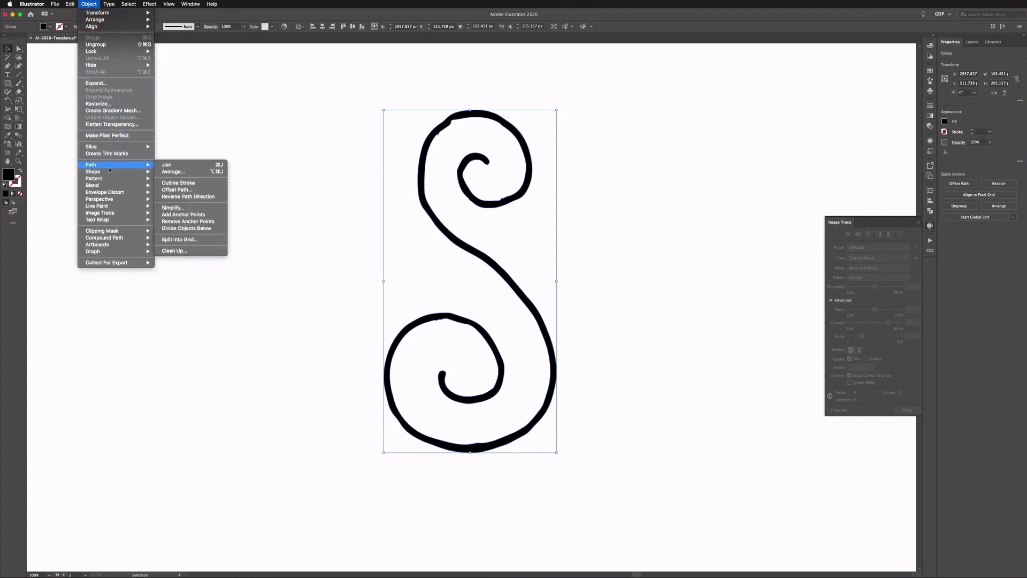
{"action": "left_click", "coordinate": [186, 208]}
{"action": "left_click", "coordinate": [465, 314]}
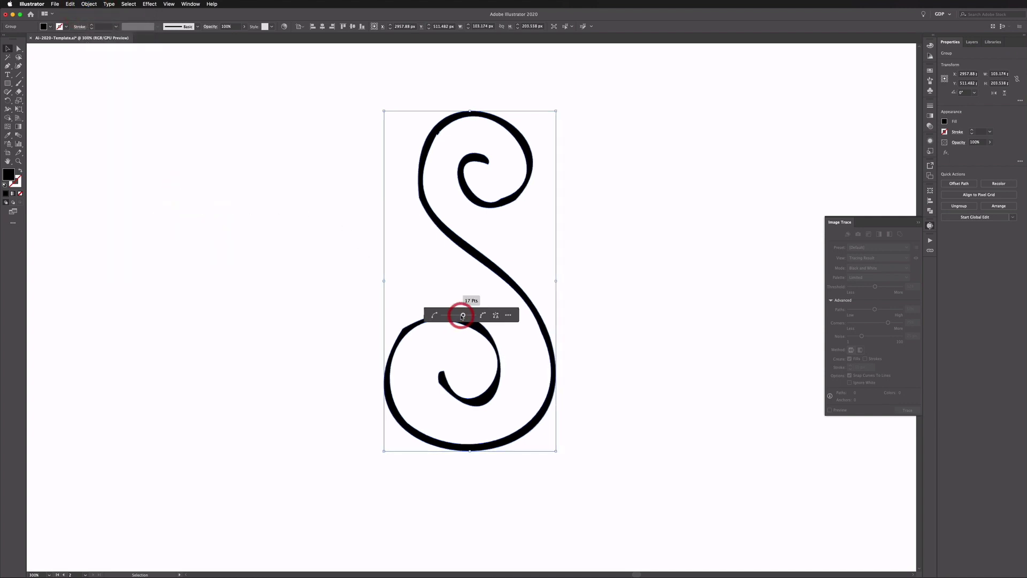
{"action": "left_click_drag", "start_coordinate": [464, 315], "coordinate": [449, 315]}
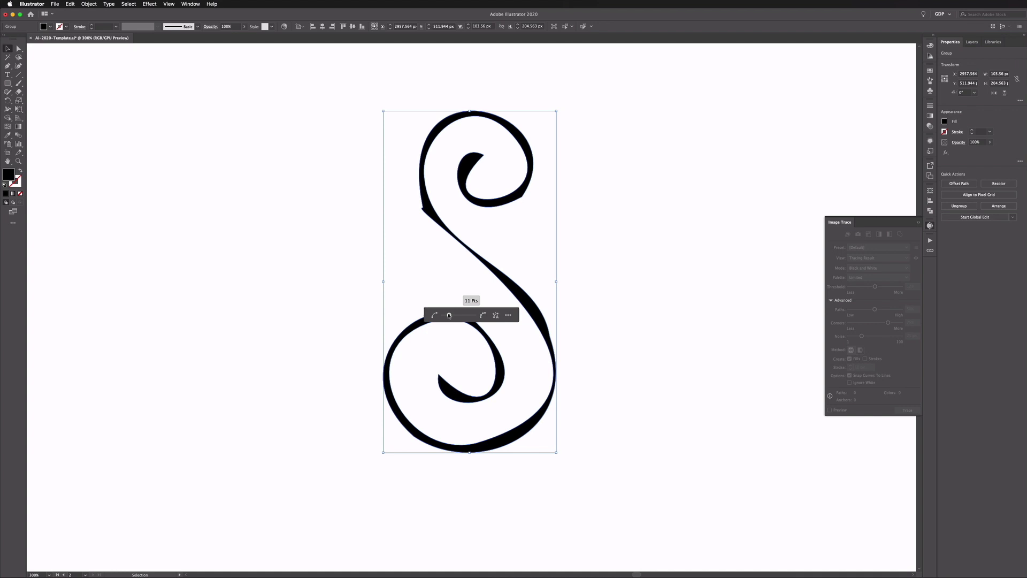
{"action": "left_click", "coordinate": [463, 316]}
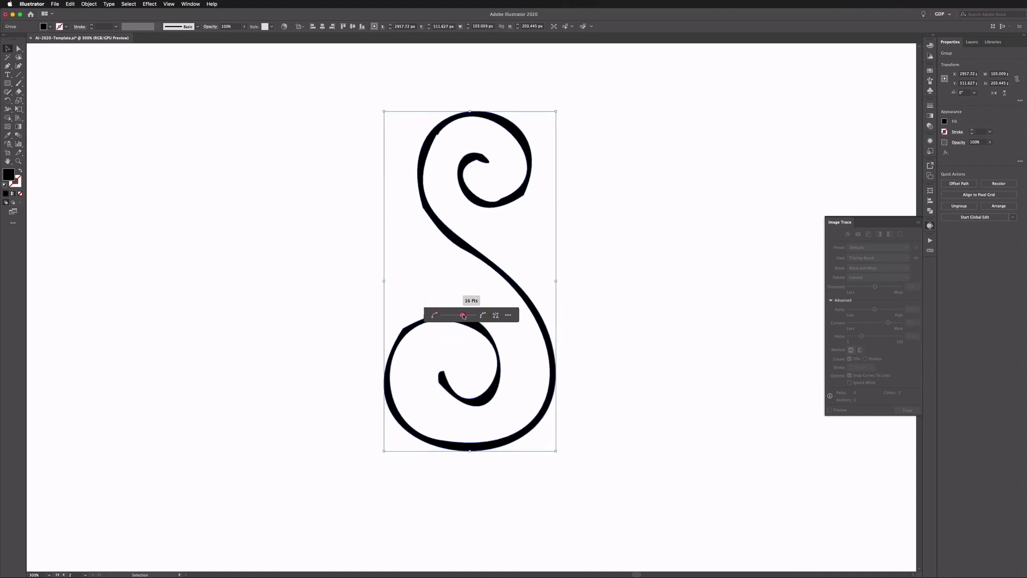
{"action": "left_click", "coordinate": [466, 316]}
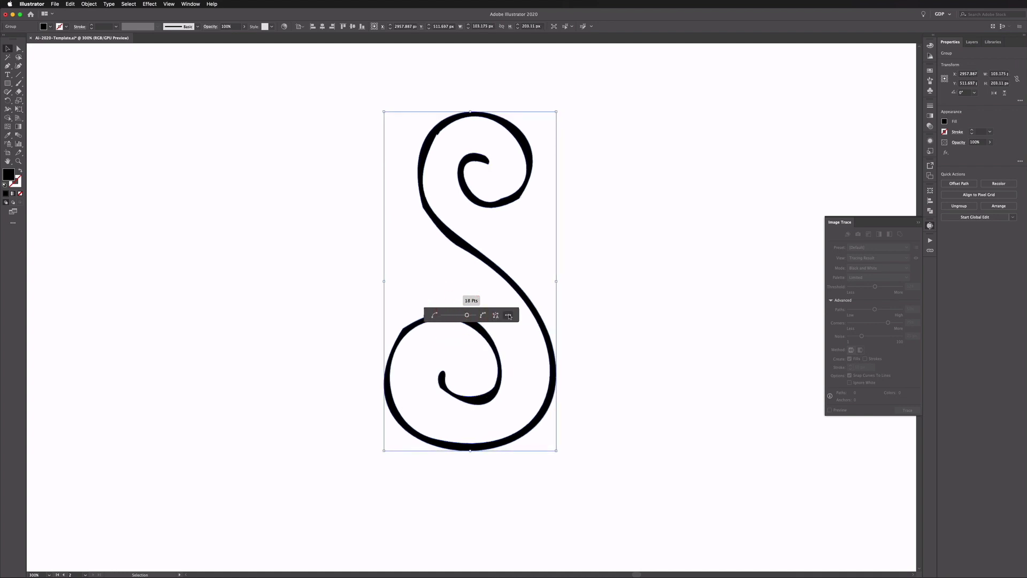
- In Simplify options, try Auto-Simplify, then set Corner Angle Threshold 0° and curve simplification near maximum
{"action": "left_click", "coordinate": [509, 316]}
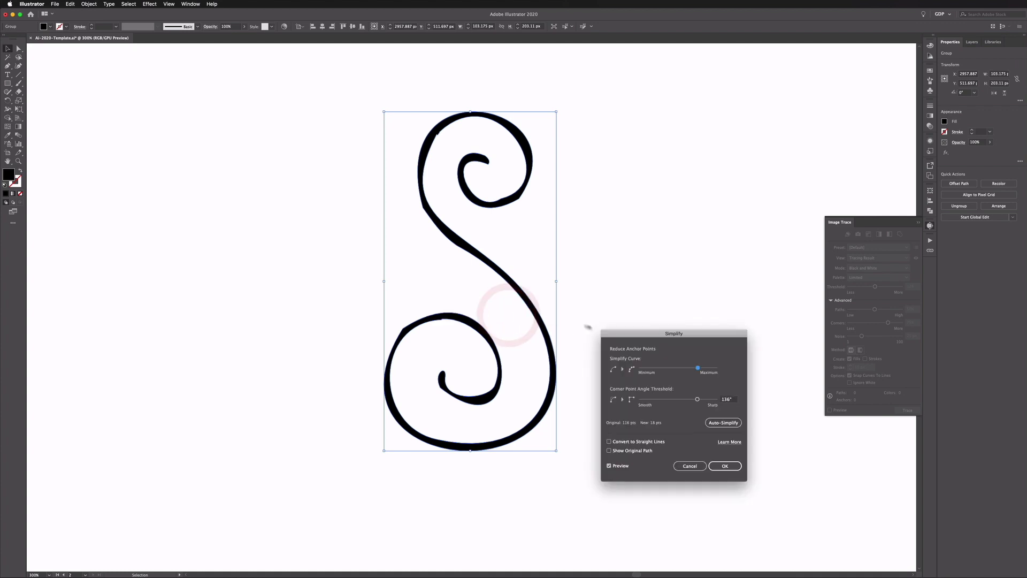
{"action": "left_click_drag", "start_coordinate": [611, 334], "coordinate": [597, 211]}
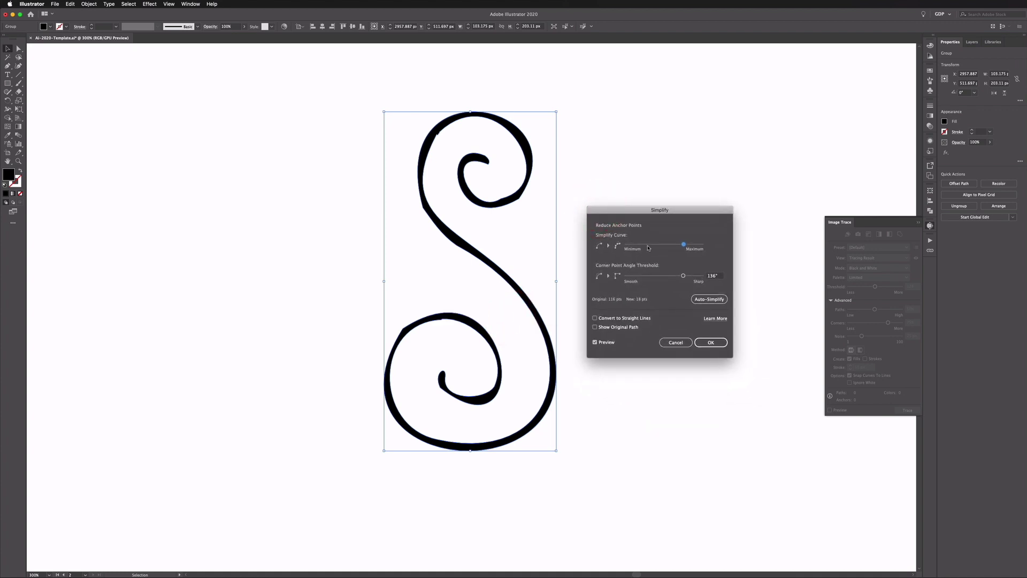
{"action": "left_click_drag", "start_coordinate": [683, 275], "coordinate": [631, 277]}
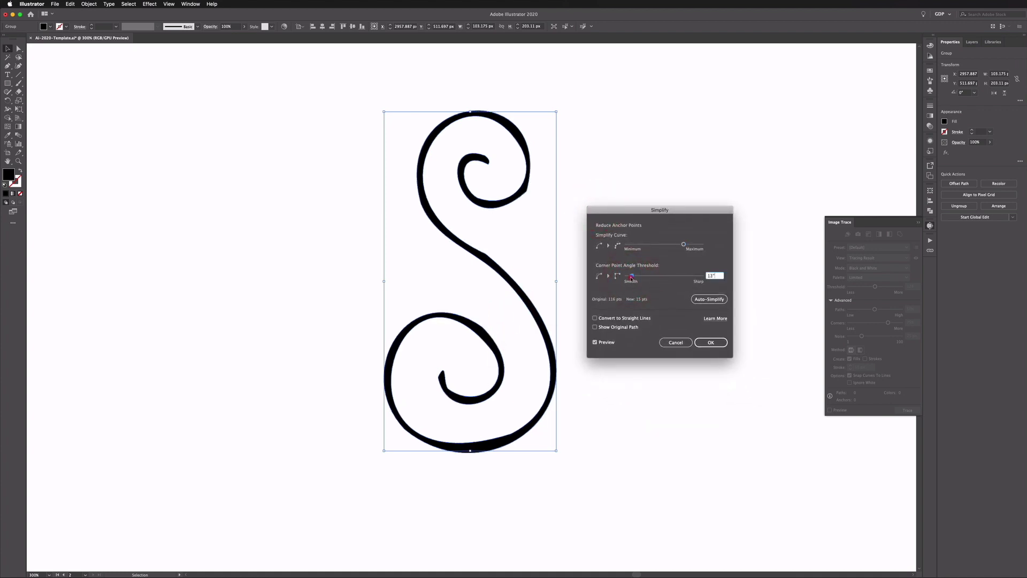
{"action": "left_click", "coordinate": [616, 276]}
{"action": "left_click", "coordinate": [683, 244]}
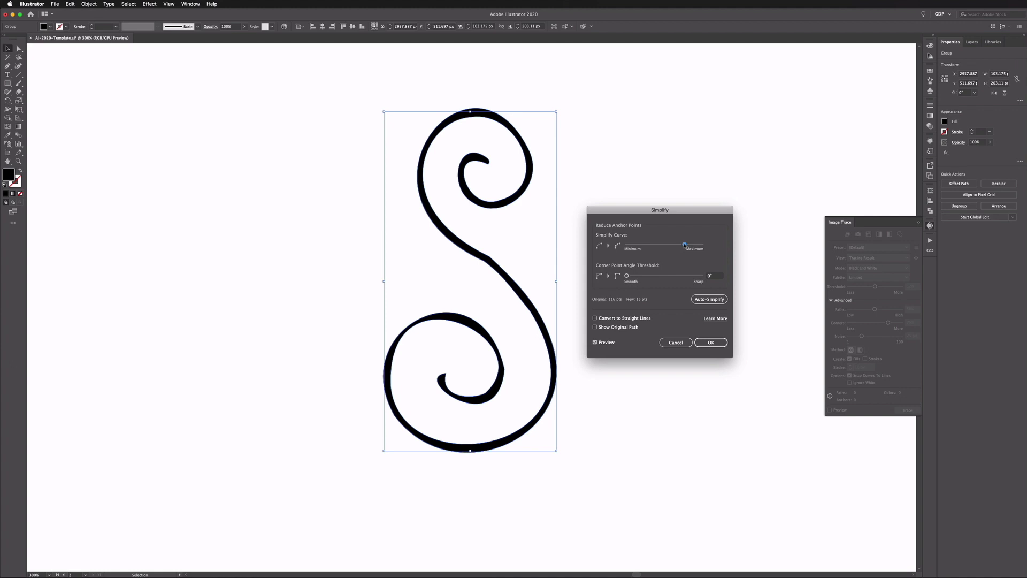
{"action": "left_click", "coordinate": [685, 244]}
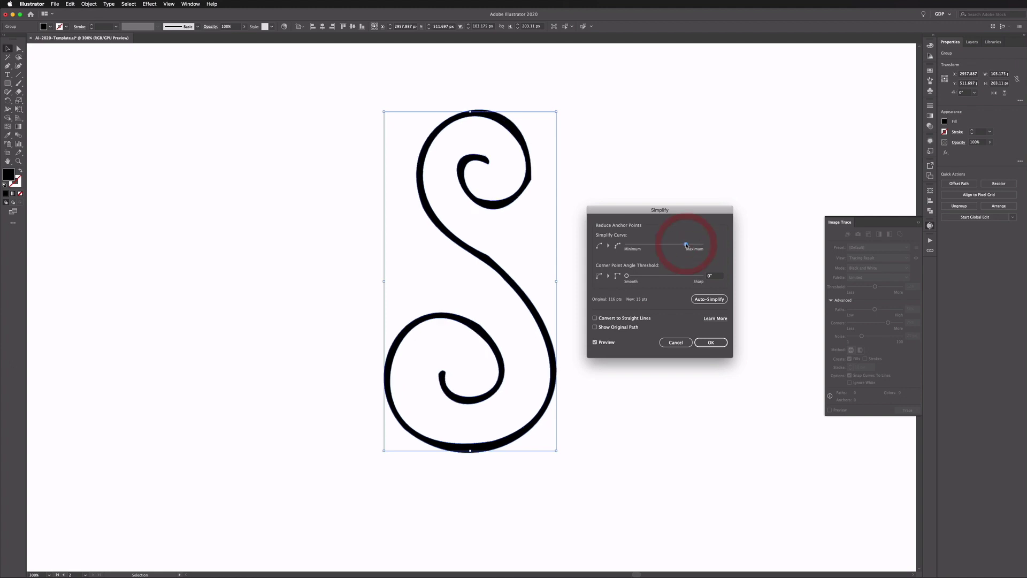
{"action": "left_click", "coordinate": [687, 245]}
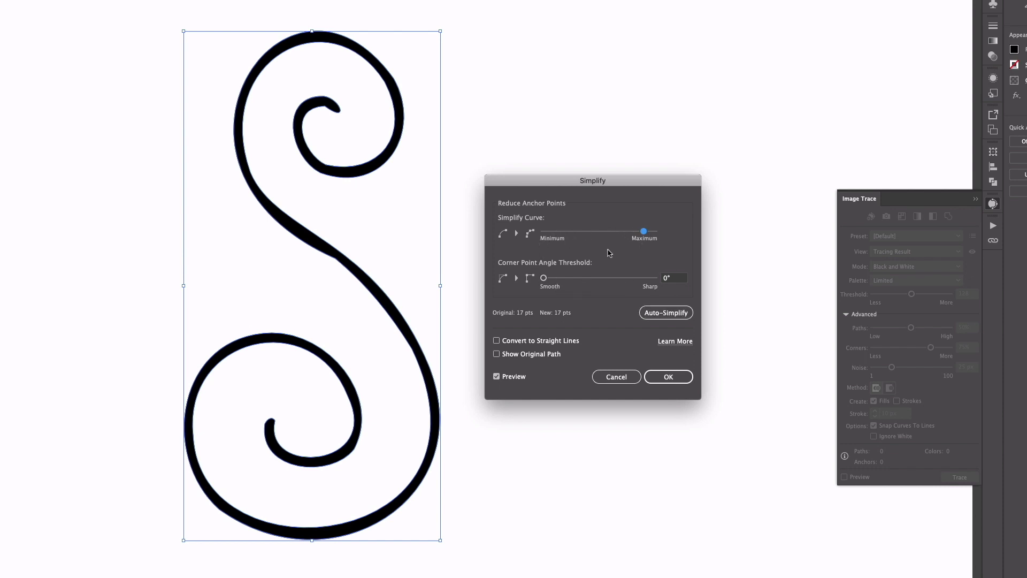
{"action": "left_click", "coordinate": [663, 313]}
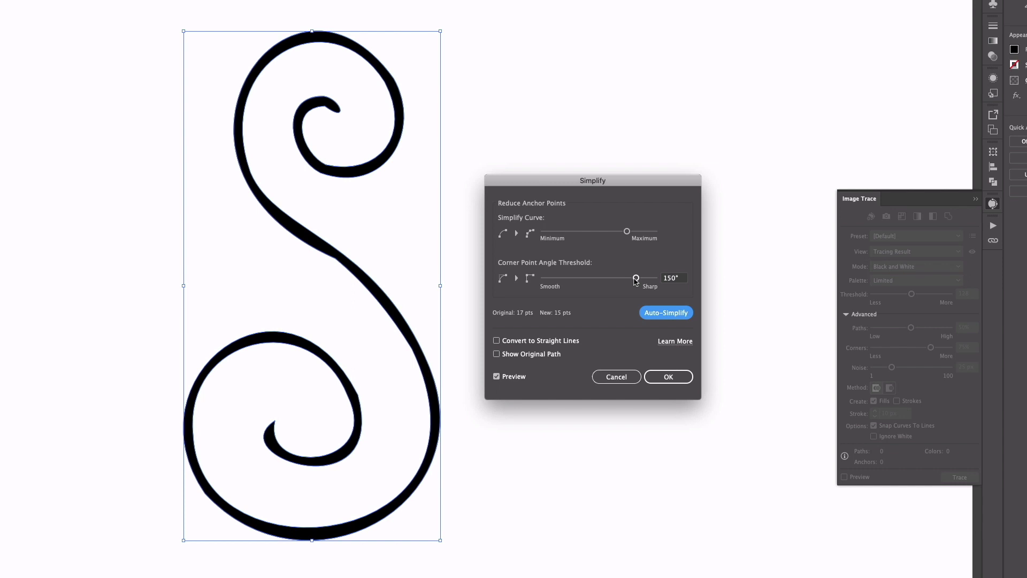
{"action": "left_click_drag", "start_coordinate": [635, 280], "coordinate": [505, 279]}
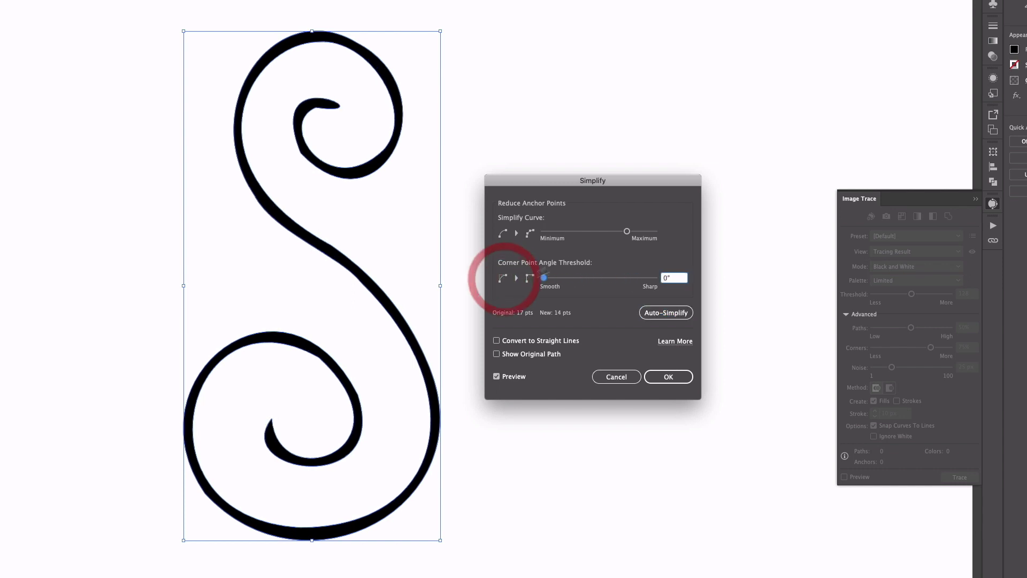
{"action": "left_click", "coordinate": [643, 232]}
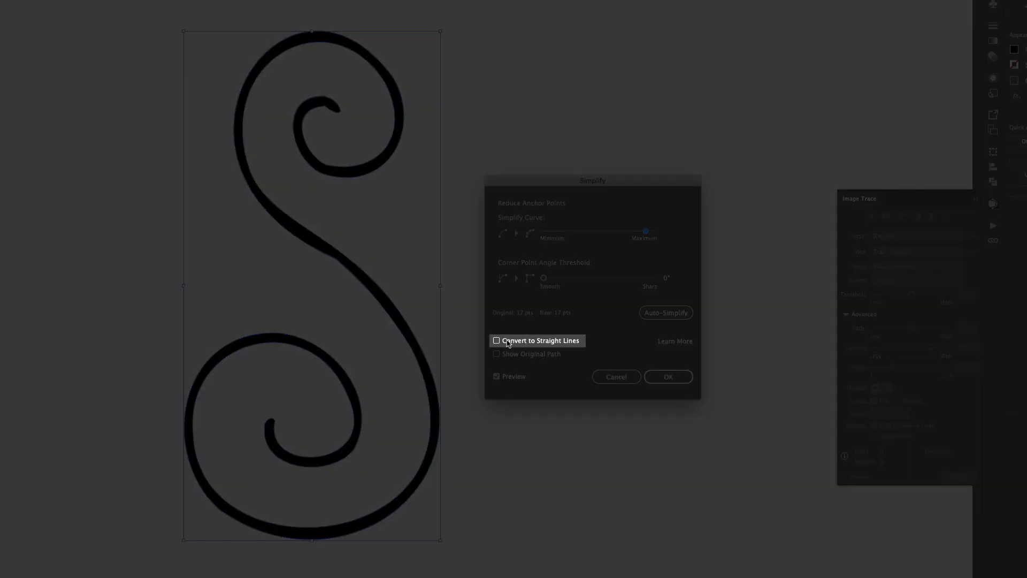
{"action": "left_click", "coordinate": [497, 341]}
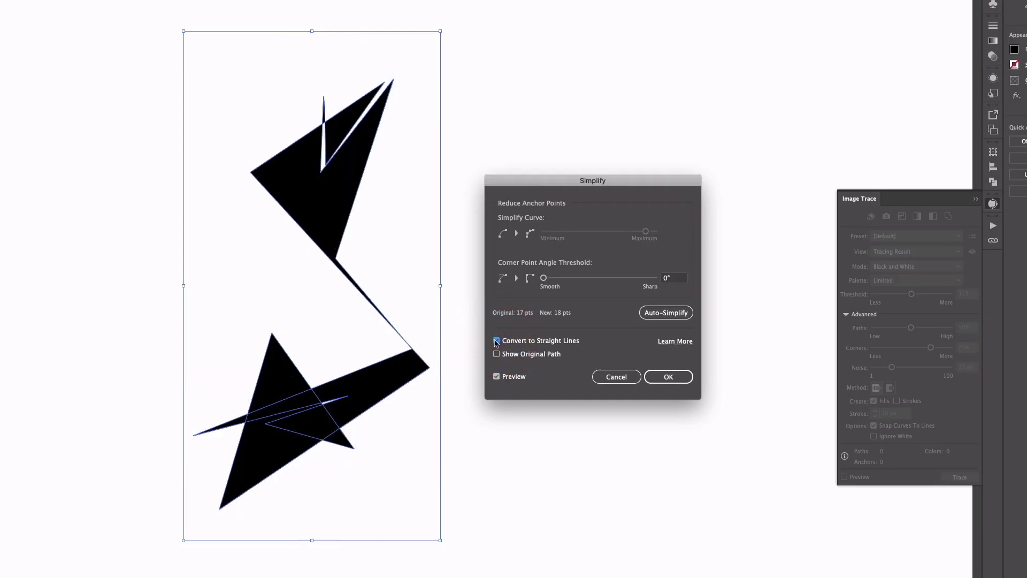
{"action": "left_click_drag", "start_coordinate": [610, 280], "coordinate": [619, 279]}
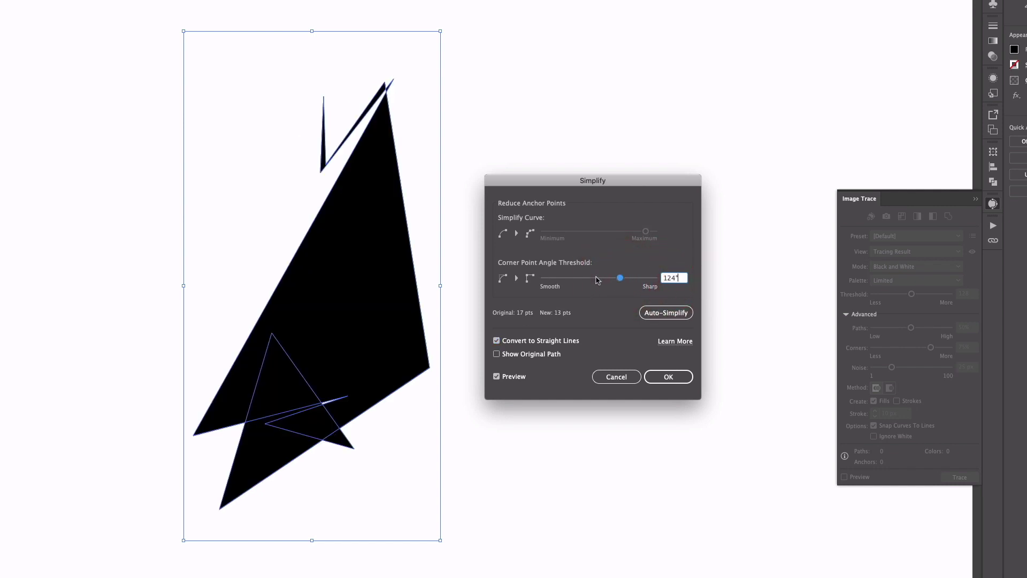
{"action": "left_click", "coordinate": [517, 278]}
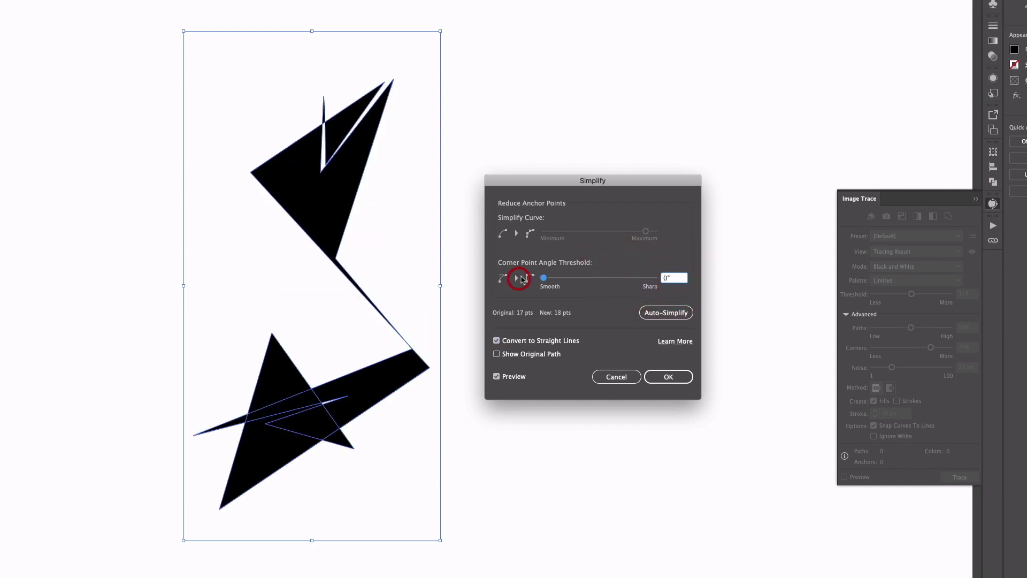
{"action": "left_click", "coordinate": [496, 342]}
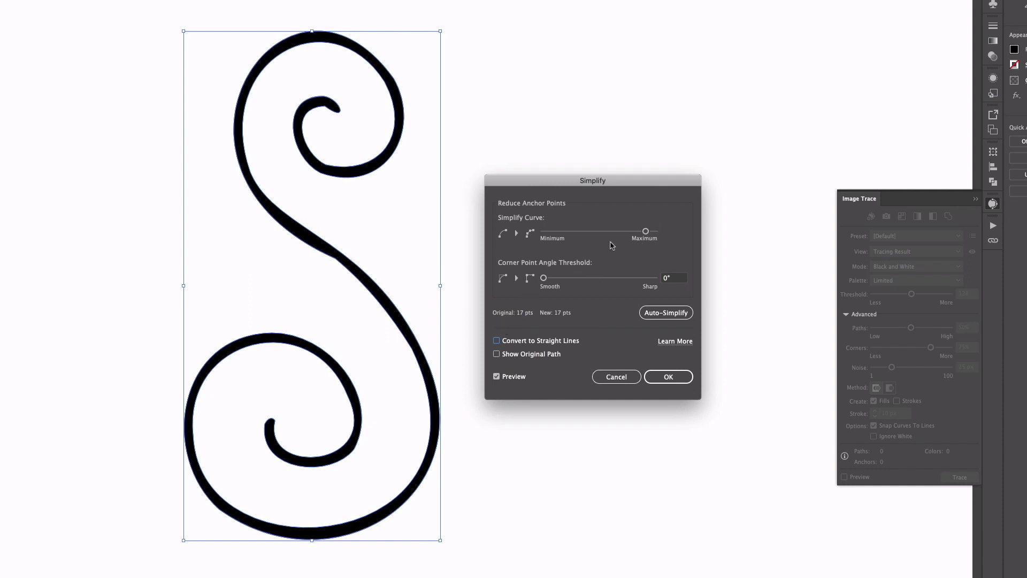
{"action": "left_click", "coordinate": [496, 355]}
{"action": "left_click", "coordinate": [496, 355]}
{"action": "left_click", "coordinate": [497, 377]}
{"action": "left_click", "coordinate": [497, 377]}
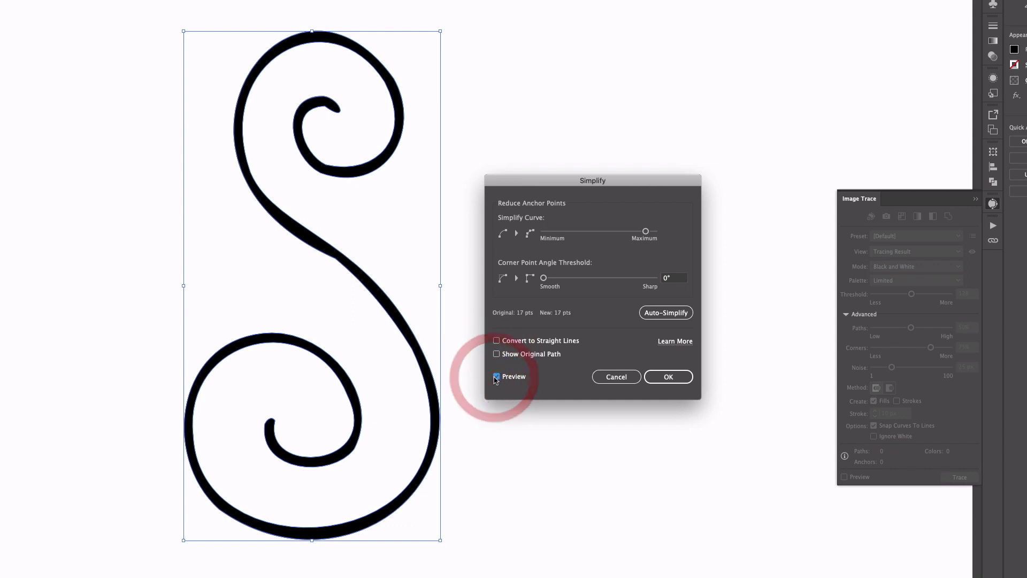
- Apply the S simplification, then zoom out and pan right to the text
{"action": "left_click", "coordinate": [663, 377]}
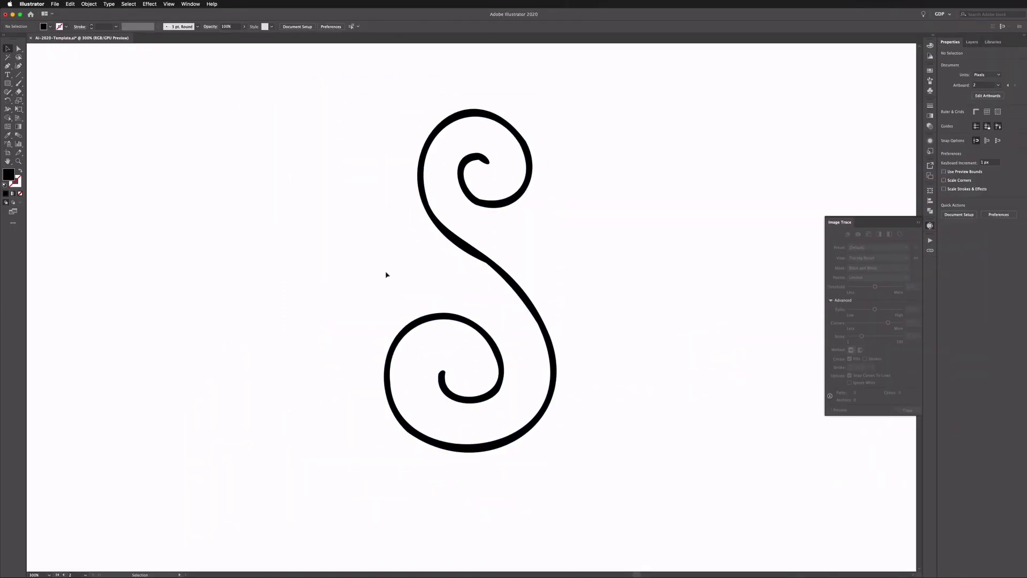
{"action": "key", "text": "ctrl+1"}
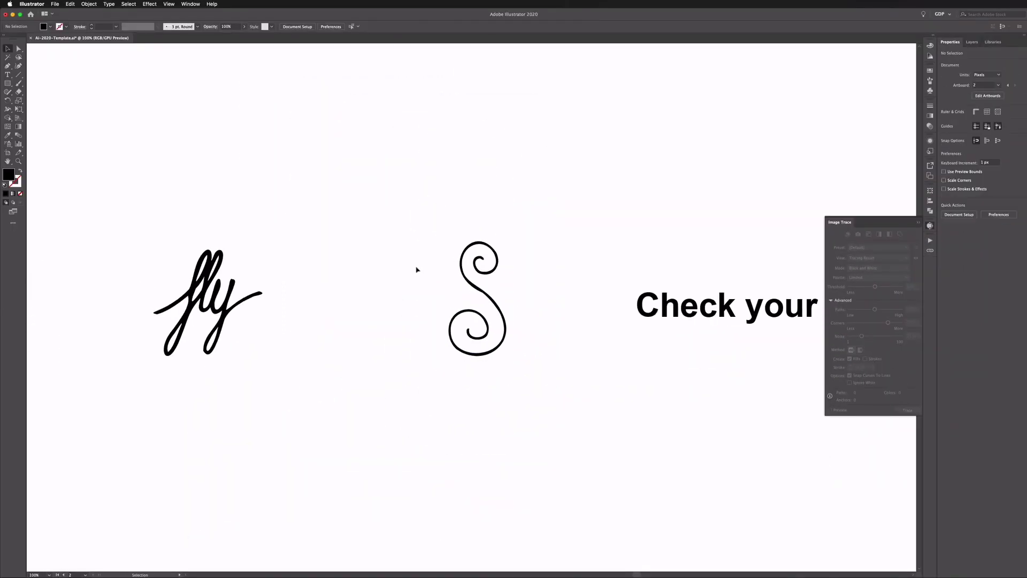
{"action": "scroll", "coordinate": [415, 269], "scroll_direction": "left", "scroll_amount": 3}
{"action": "scroll", "coordinate": [413, 269], "scroll_direction": "right", "scroll_amount": 3}
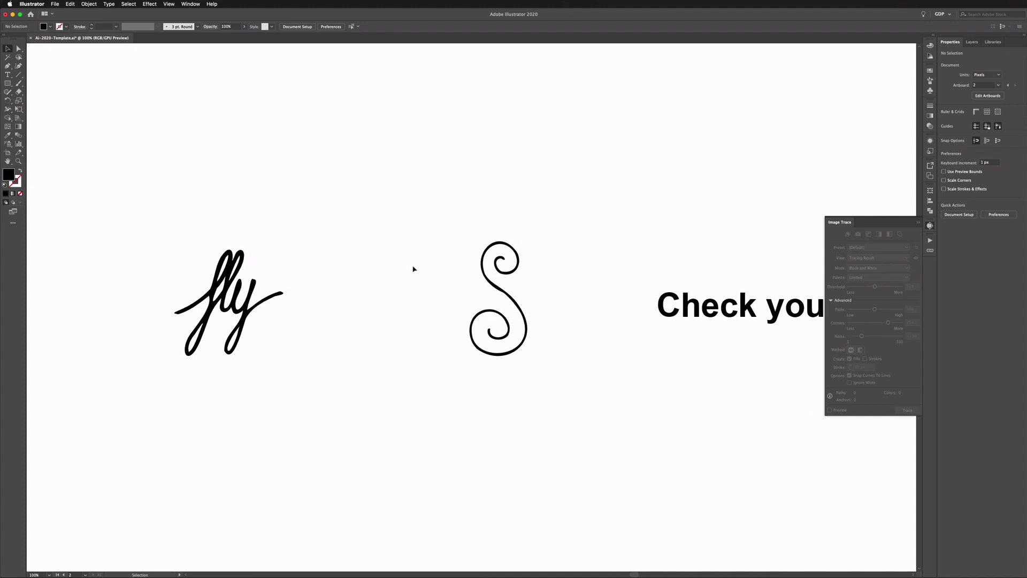
{"action": "scroll", "coordinate": [412, 269], "scroll_direction": "right", "scroll_amount": 2}
{"action": "scroll", "coordinate": [413, 268], "scroll_direction": "right", "scroll_amount": 3}
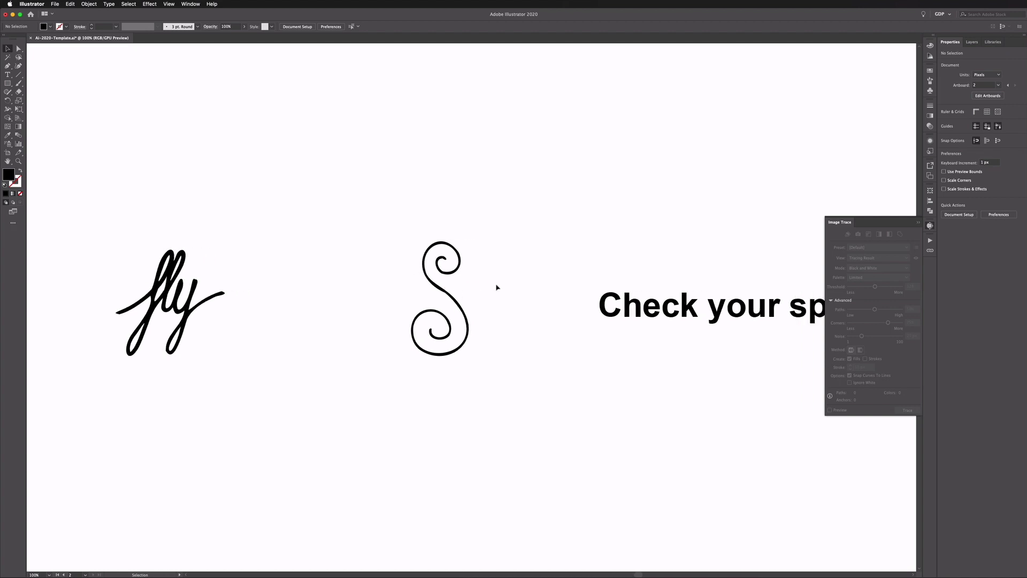
{"action": "scroll", "coordinate": [520, 283], "scroll_direction": "right", "scroll_amount": 7}
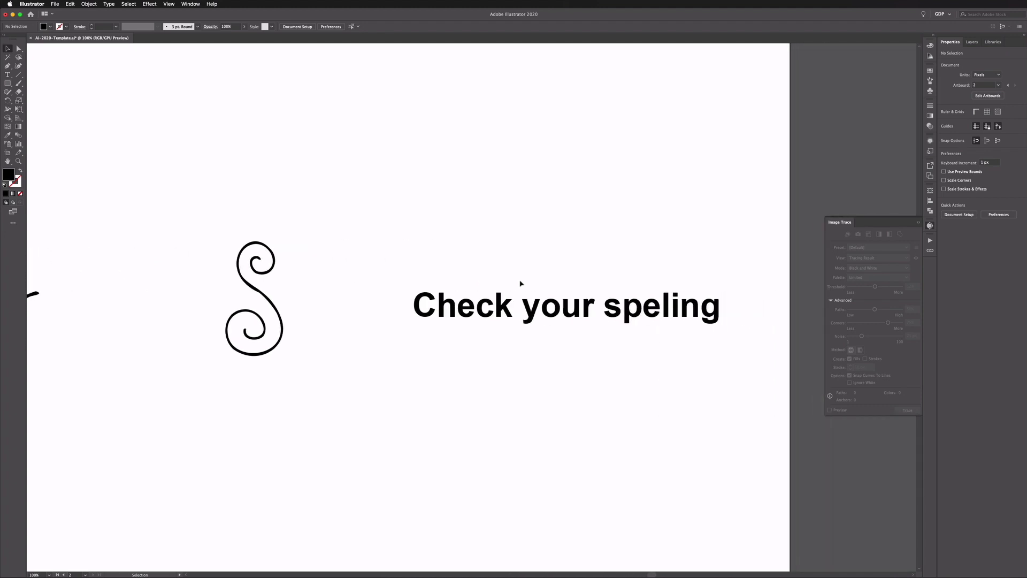
- Close the Image Trace panel and select the 'Check your speling' text
{"action": "left_click", "coordinate": [534, 301]}
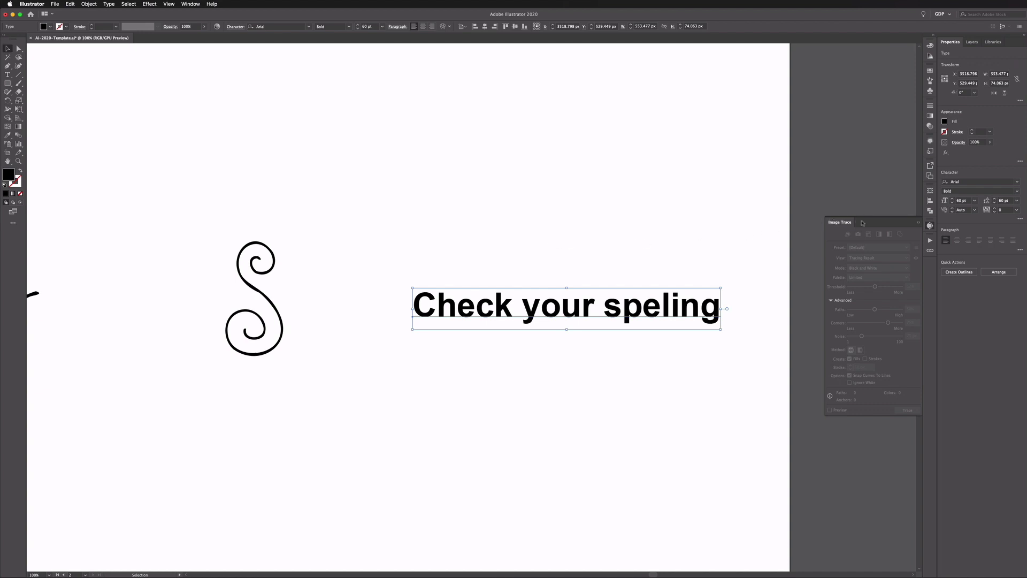
{"action": "left_click", "coordinate": [916, 223]}
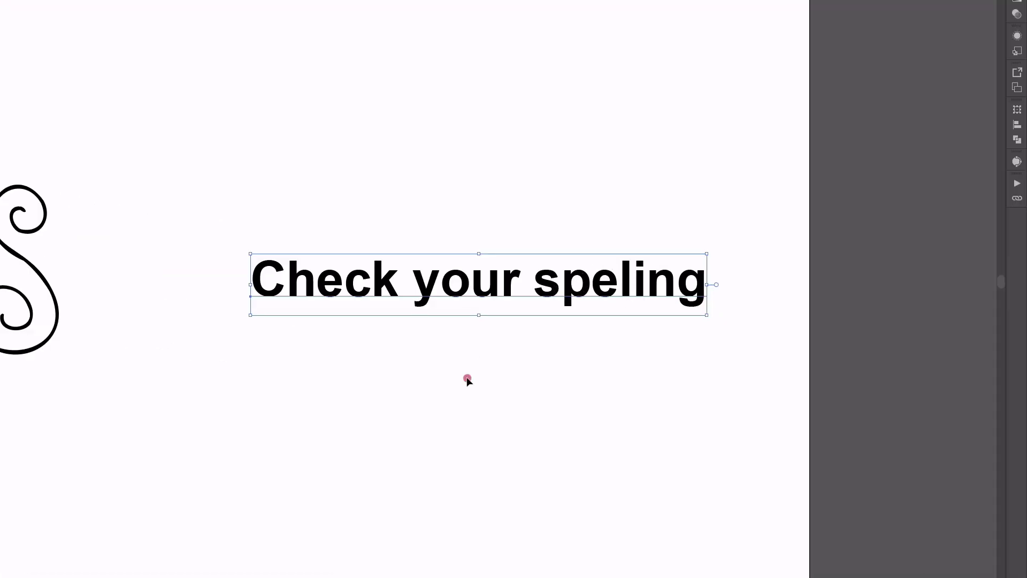
{"action": "left_click", "coordinate": [467, 377]}
{"action": "left_click", "coordinate": [635, 288]}
- Enable Spelling > Auto Spell Check so 'speling' gets a red underline
{"action": "right_click", "coordinate": [463, 279]}
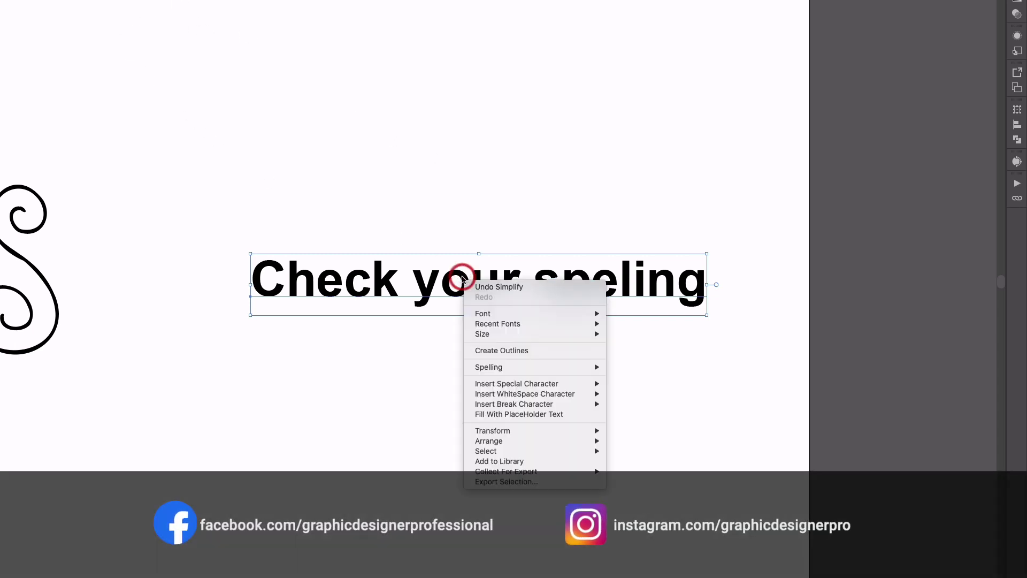
{"action": "mouse_move", "coordinate": [487, 367]}
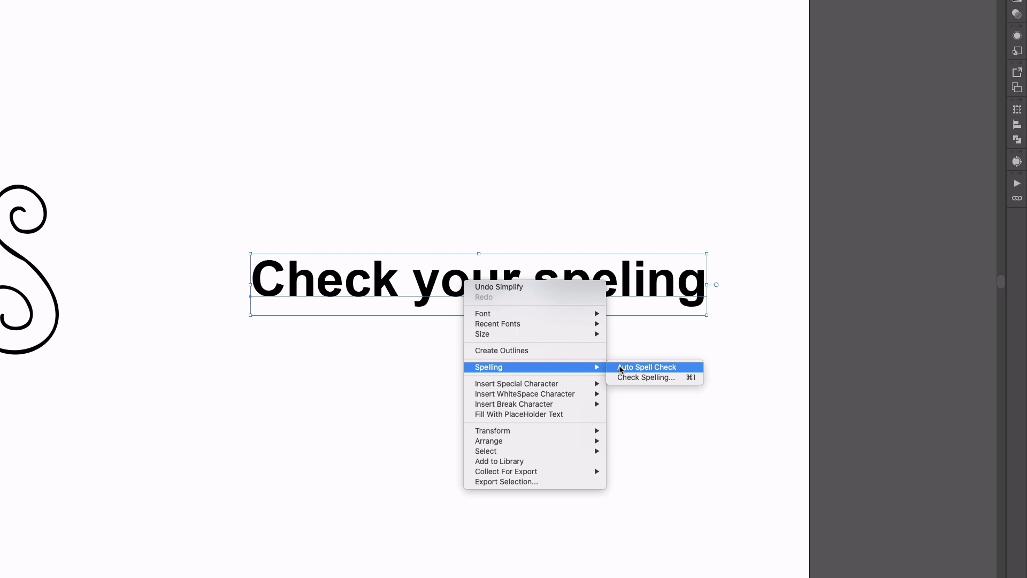
{"action": "left_click", "coordinate": [621, 368]}
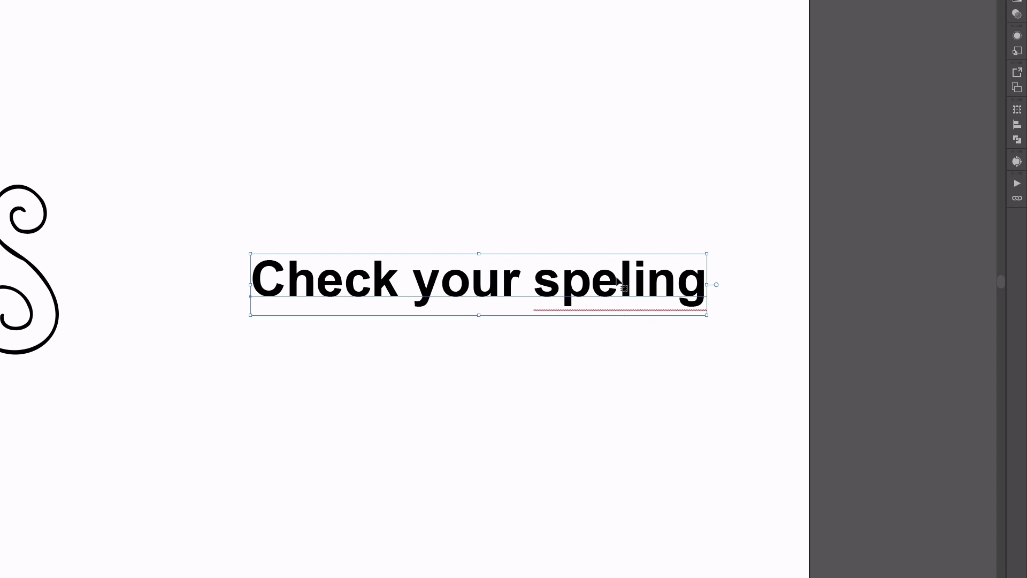
- Insert the missing 'l' so the text reads 'Check your spelling', then reselect it
{"action": "key", "text": "ctrl+shift+a"}
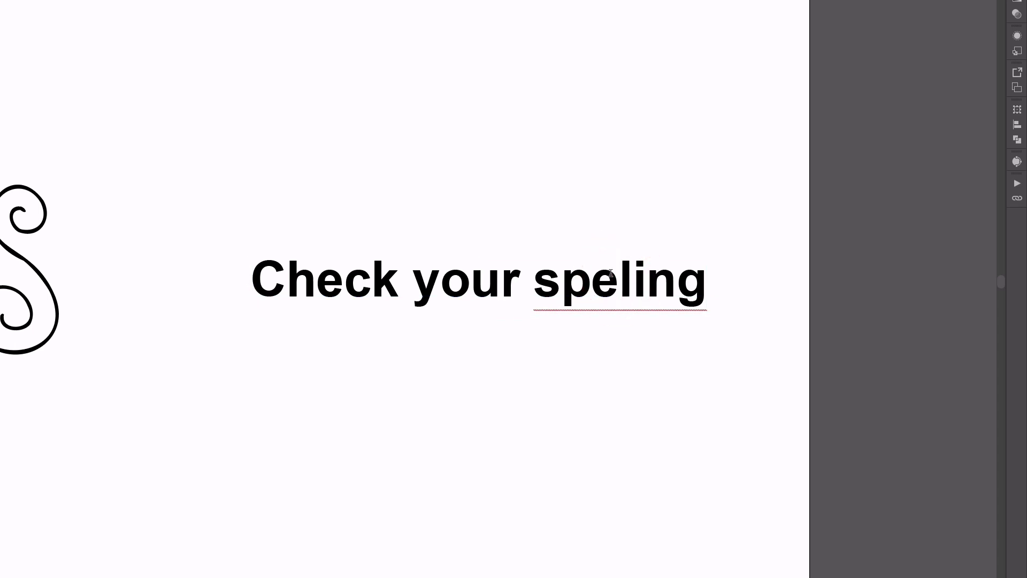
{"action": "left_click", "coordinate": [610, 272]}
{"action": "type", "text": "l"}
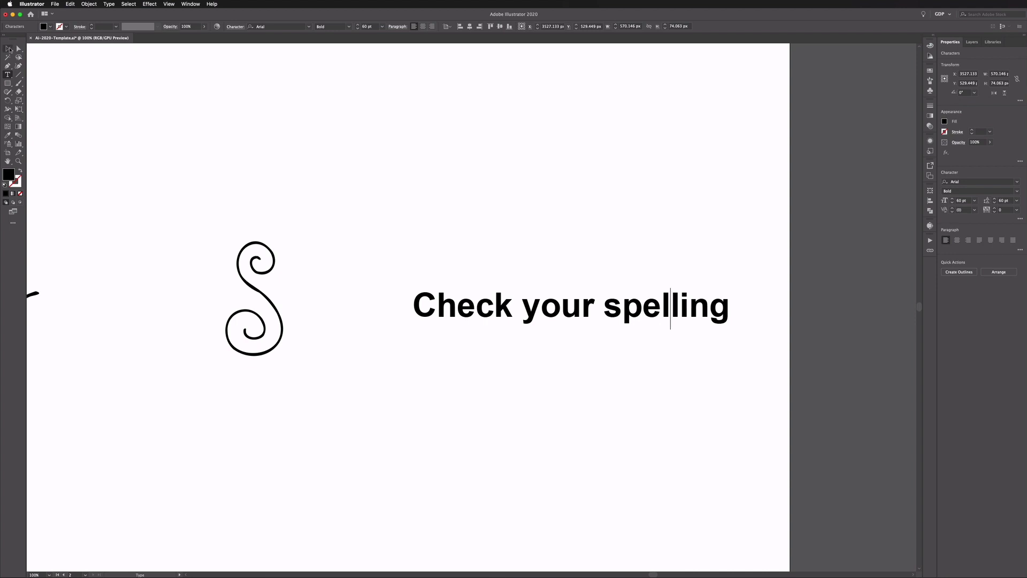
{"action": "left_click", "coordinate": [8, 49]}
{"action": "left_click", "coordinate": [332, 130]}
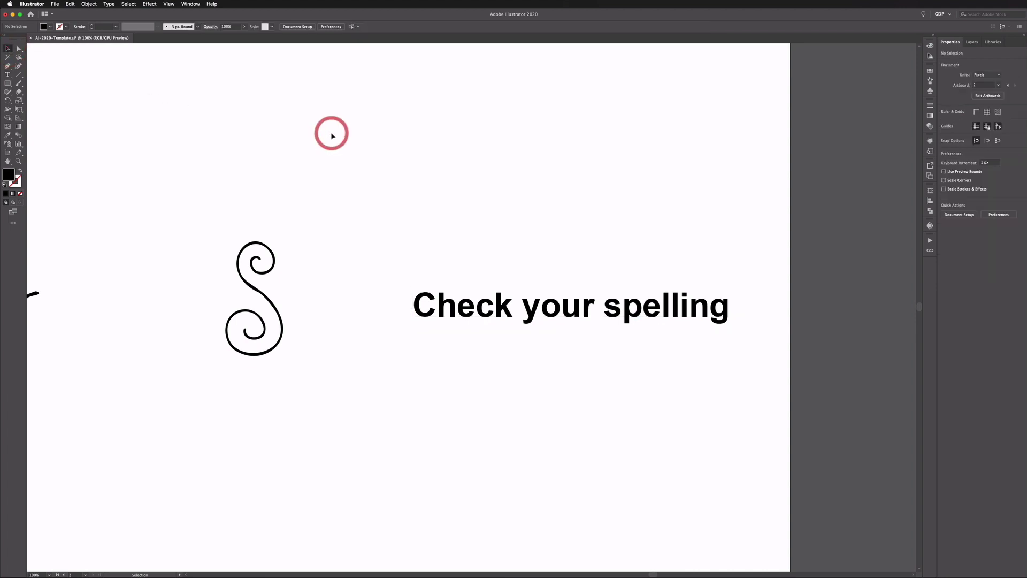
{"action": "left_click", "coordinate": [501, 307]}
{"action": "left_click", "coordinate": [497, 240]}
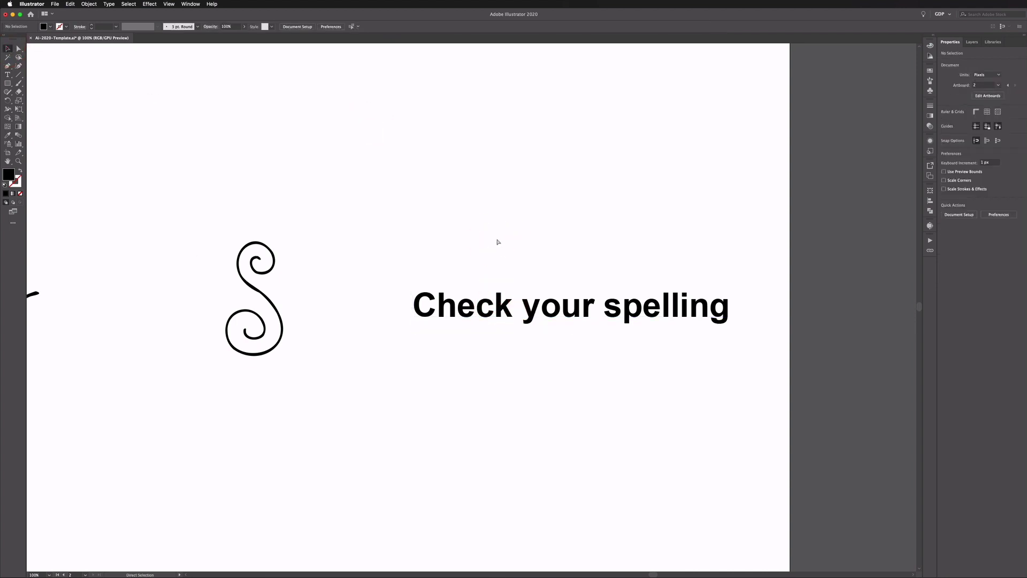